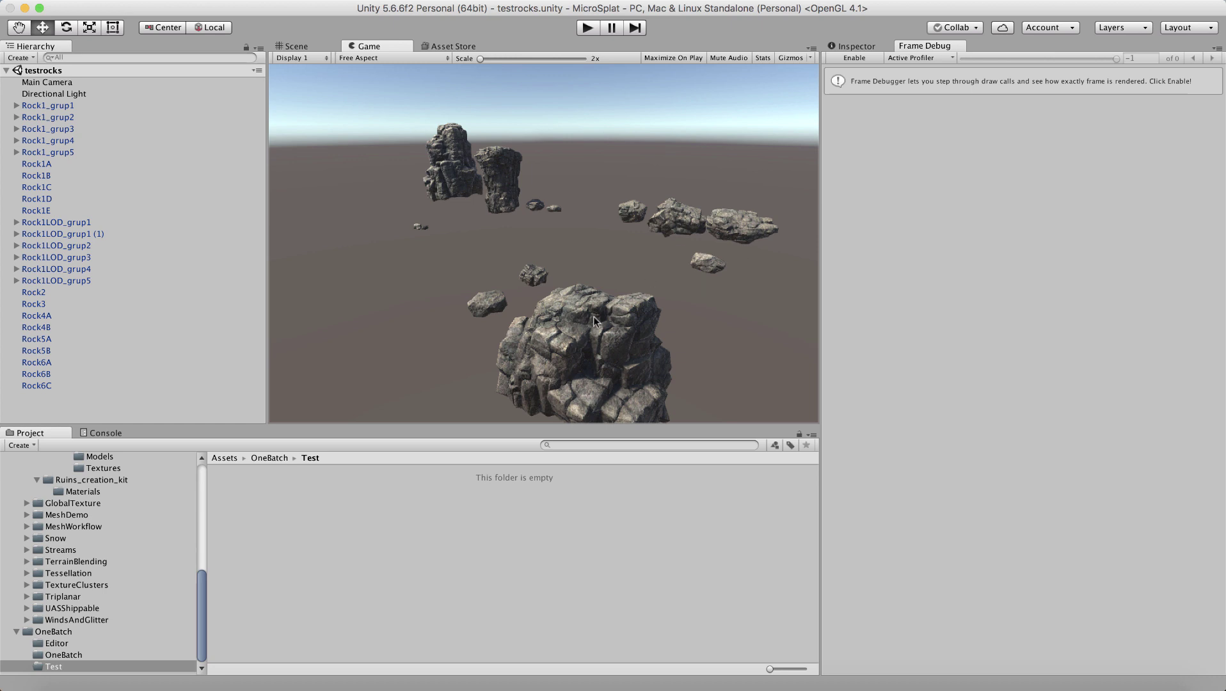
Create a OneBatch Config asset in the Test folder and name it rocks.
right_click(266, 551)
mouse_move(336, 431)
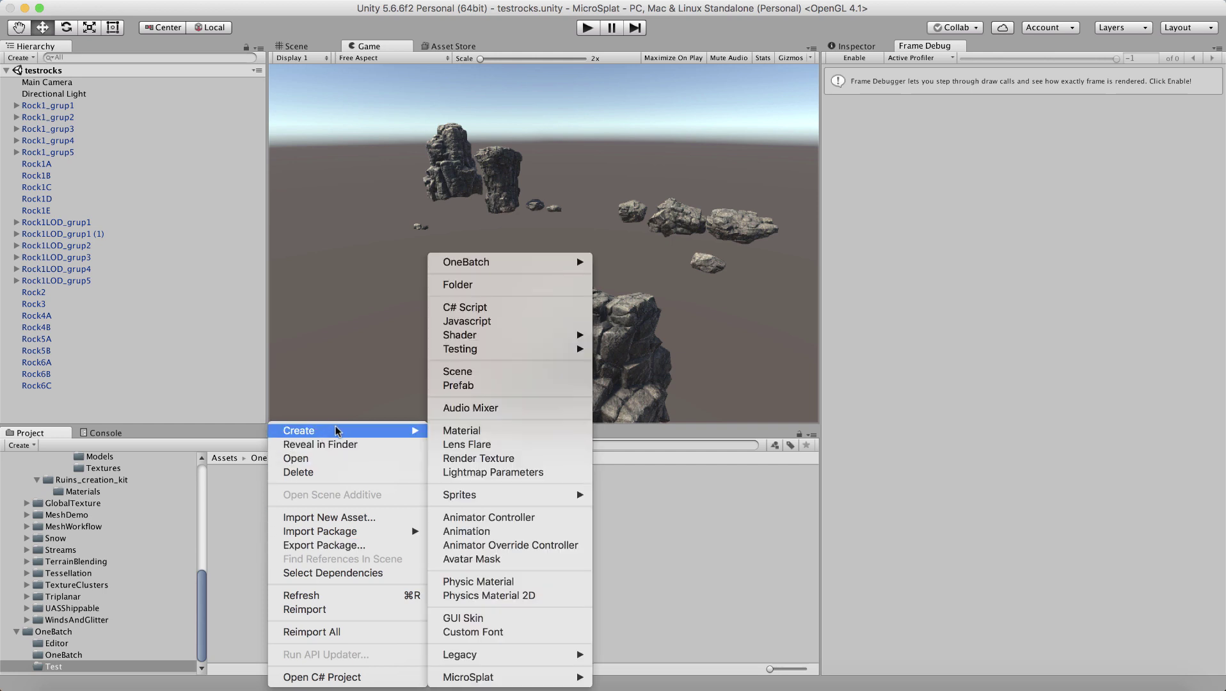
mouse_move(499, 260)
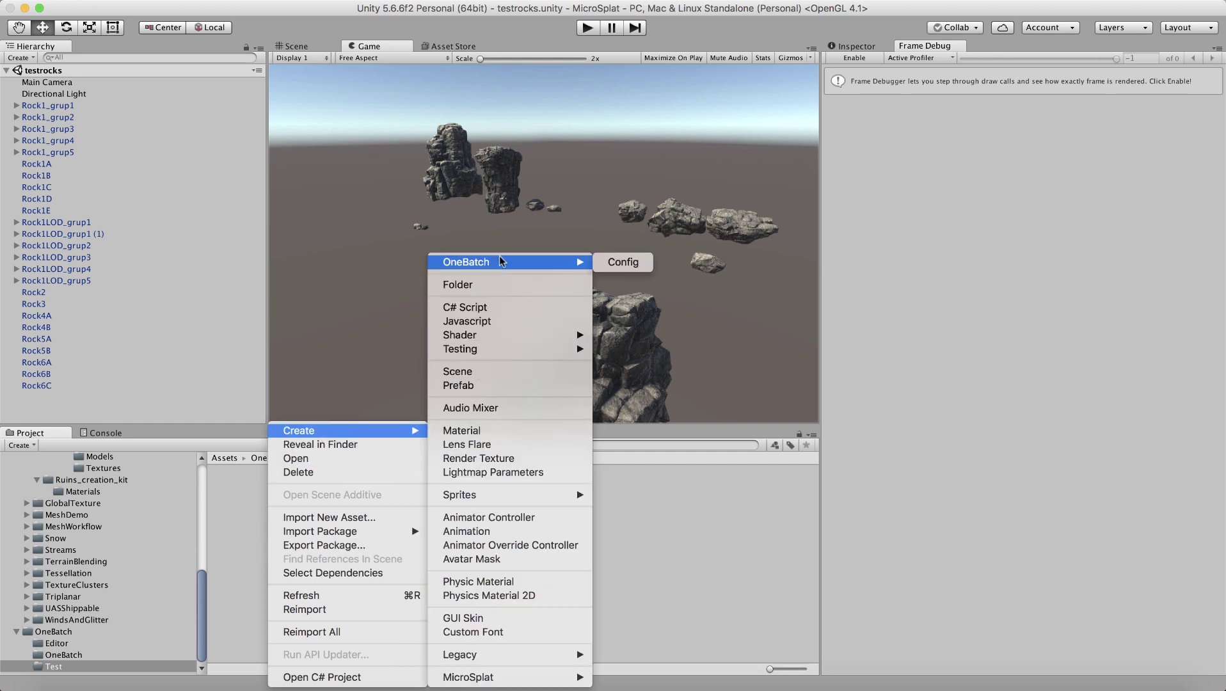
click(624, 262)
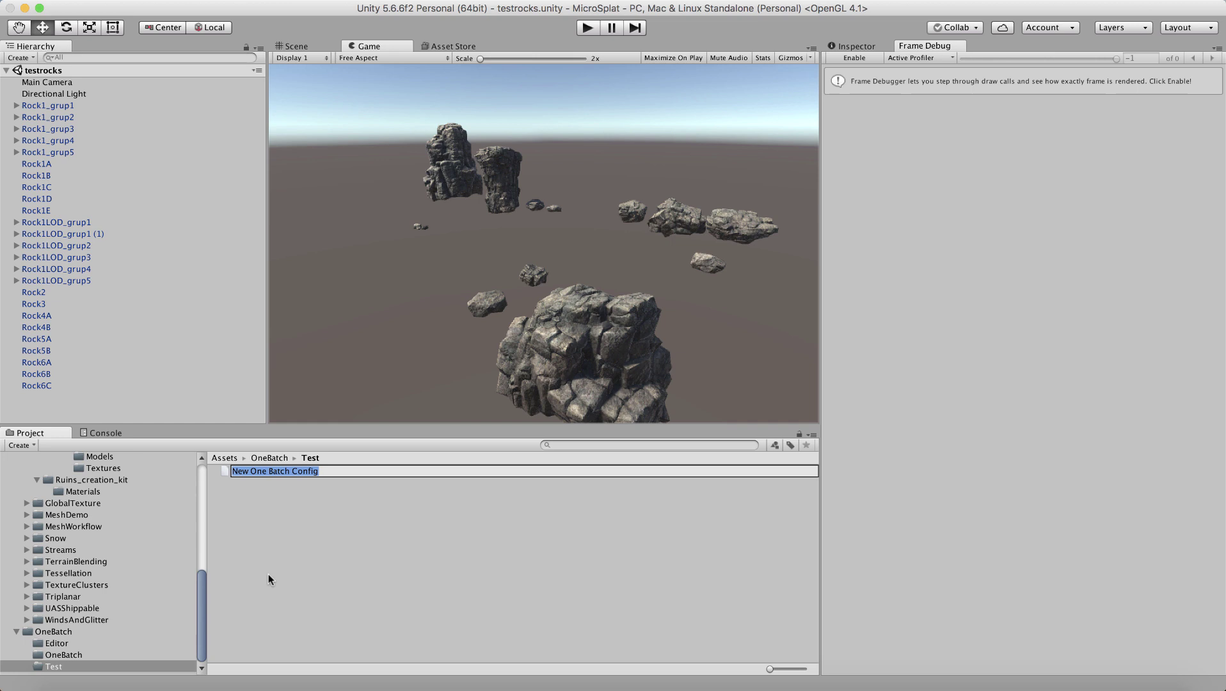
text(rocks)
key(Return)
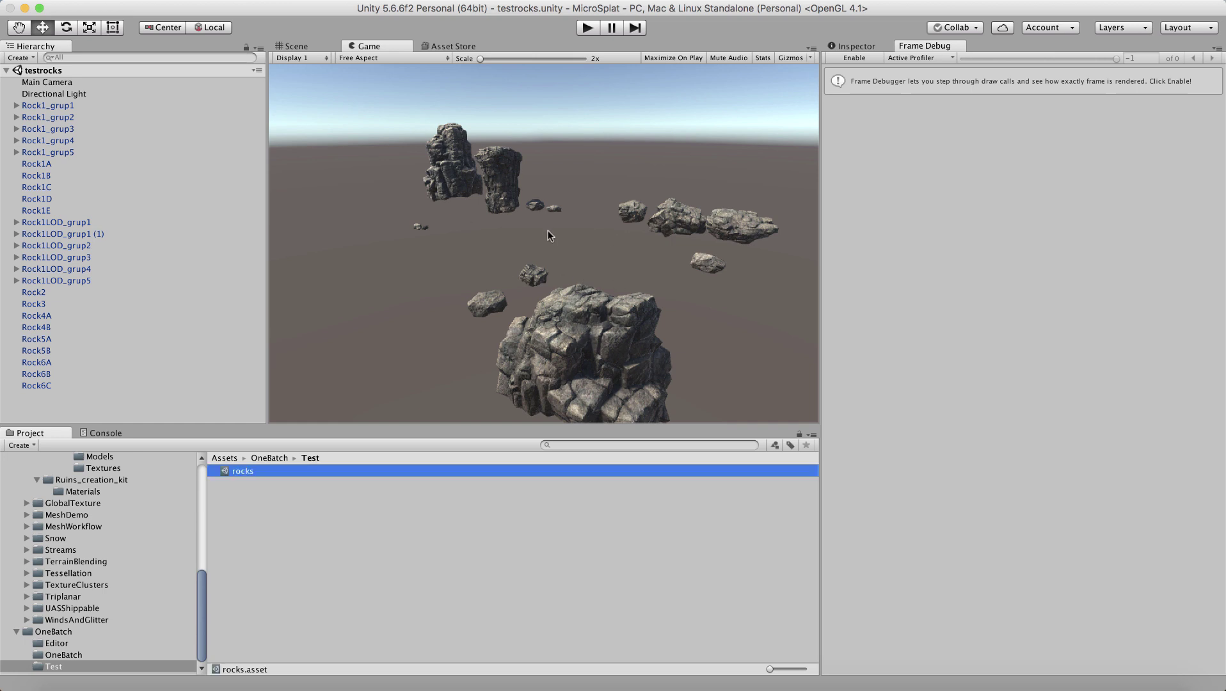
Run the scene with the Frame Debugger enabled to inspect draw calls, then stop and view the rocks config.
click(585, 28)
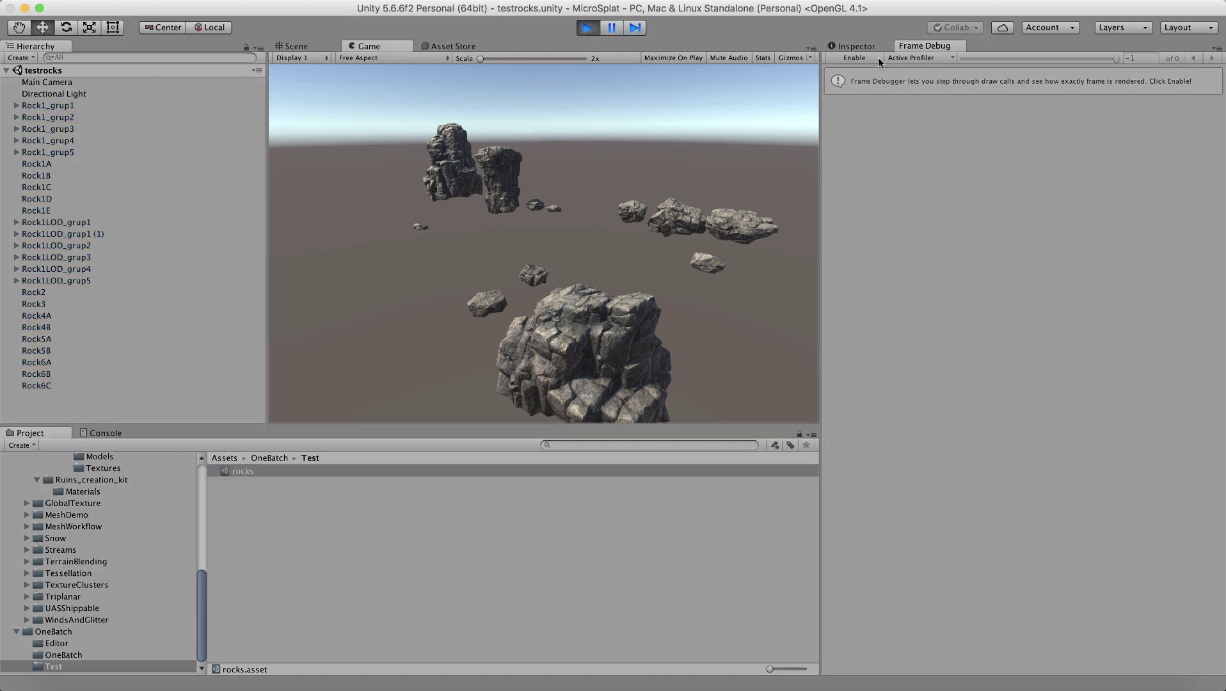
click(859, 59)
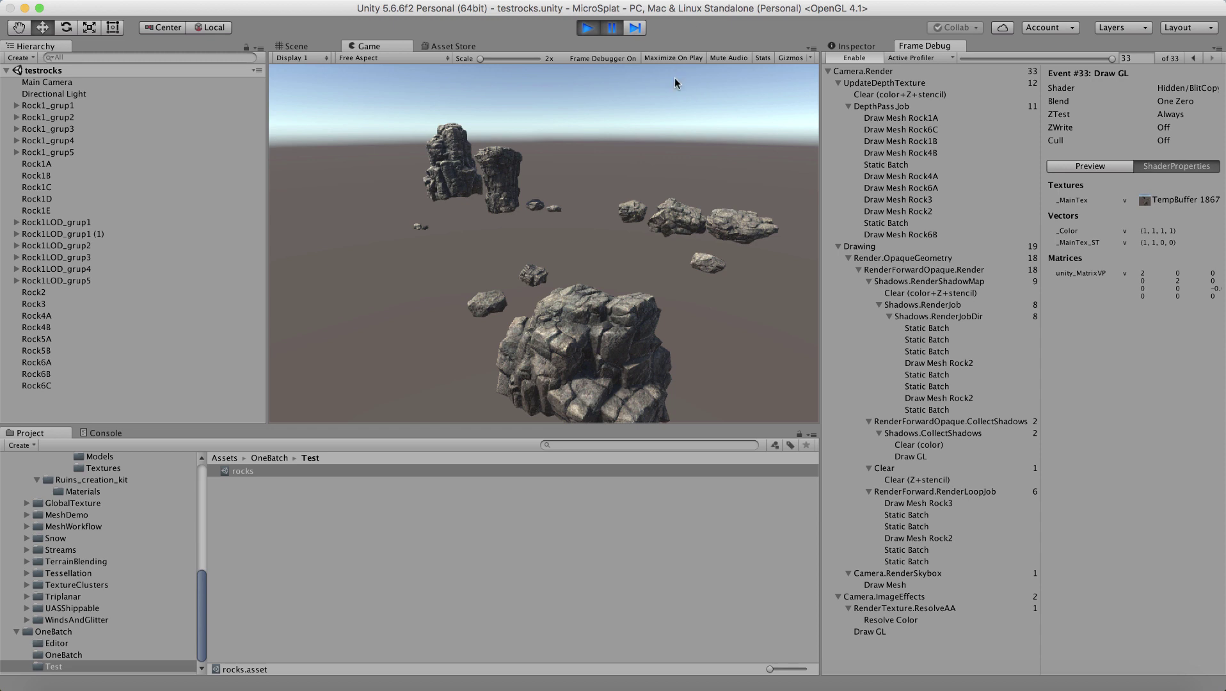
click(588, 29)
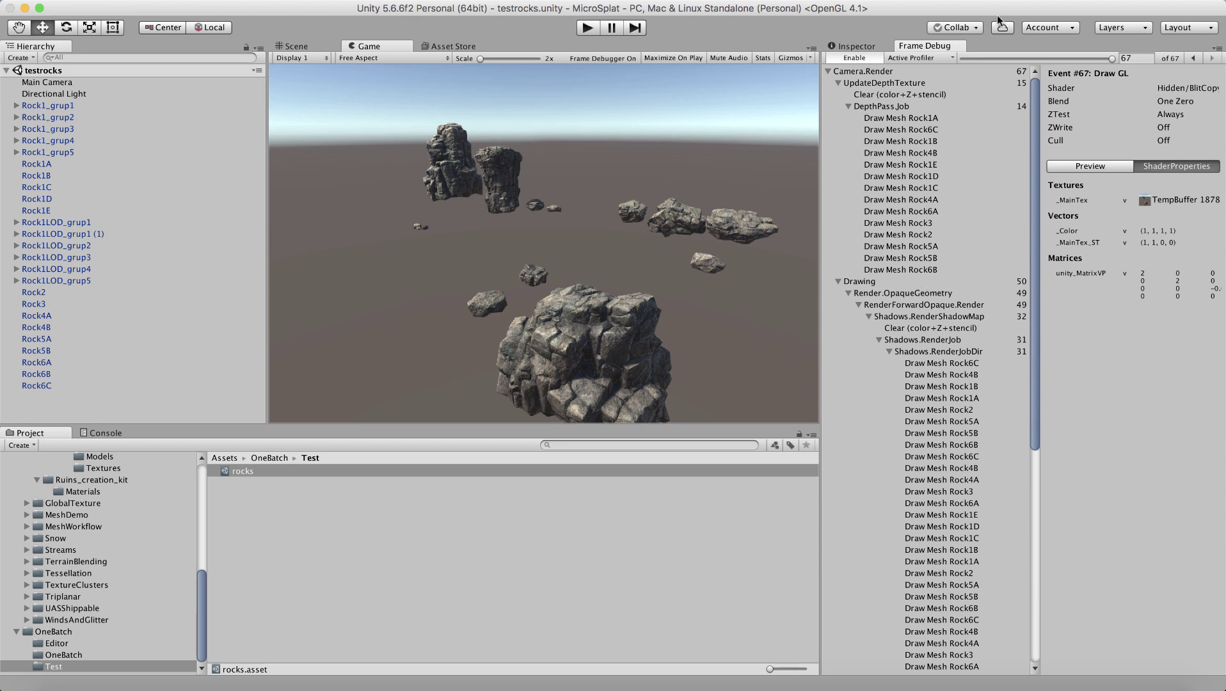
click(856, 46)
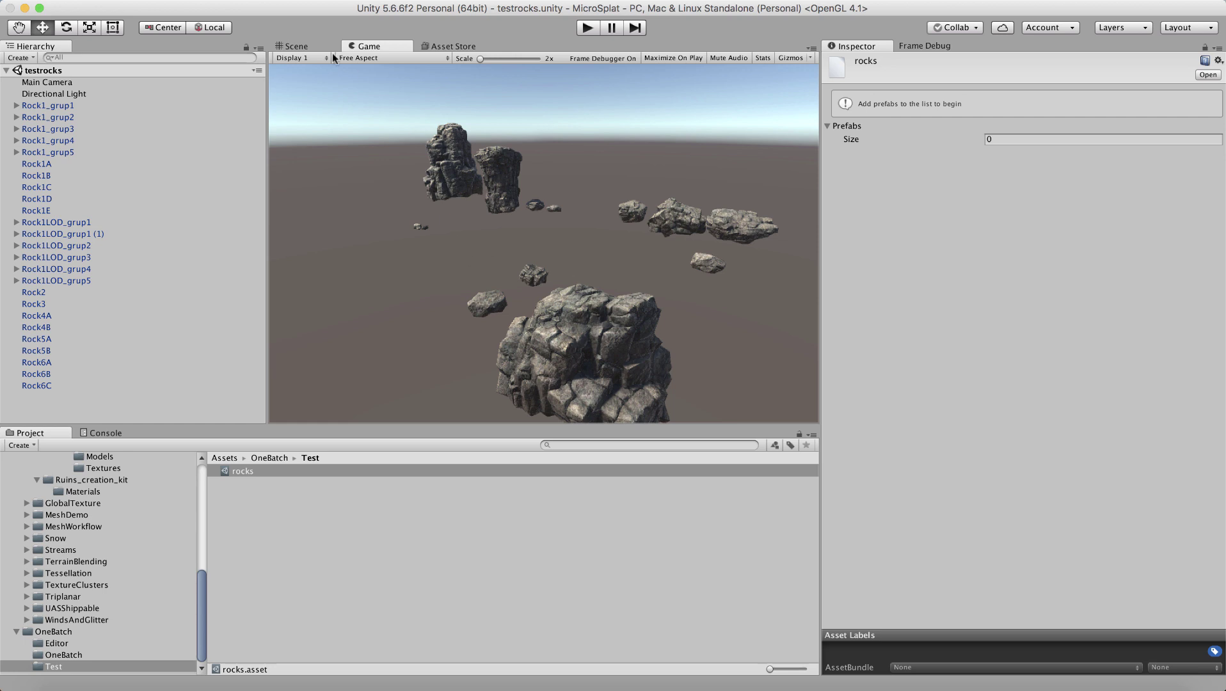
In the Scene view, select Rock1A, locate its prefab, and look over the Rock3 and Rock5A prefabs.
click(308, 47)
click(493, 263)
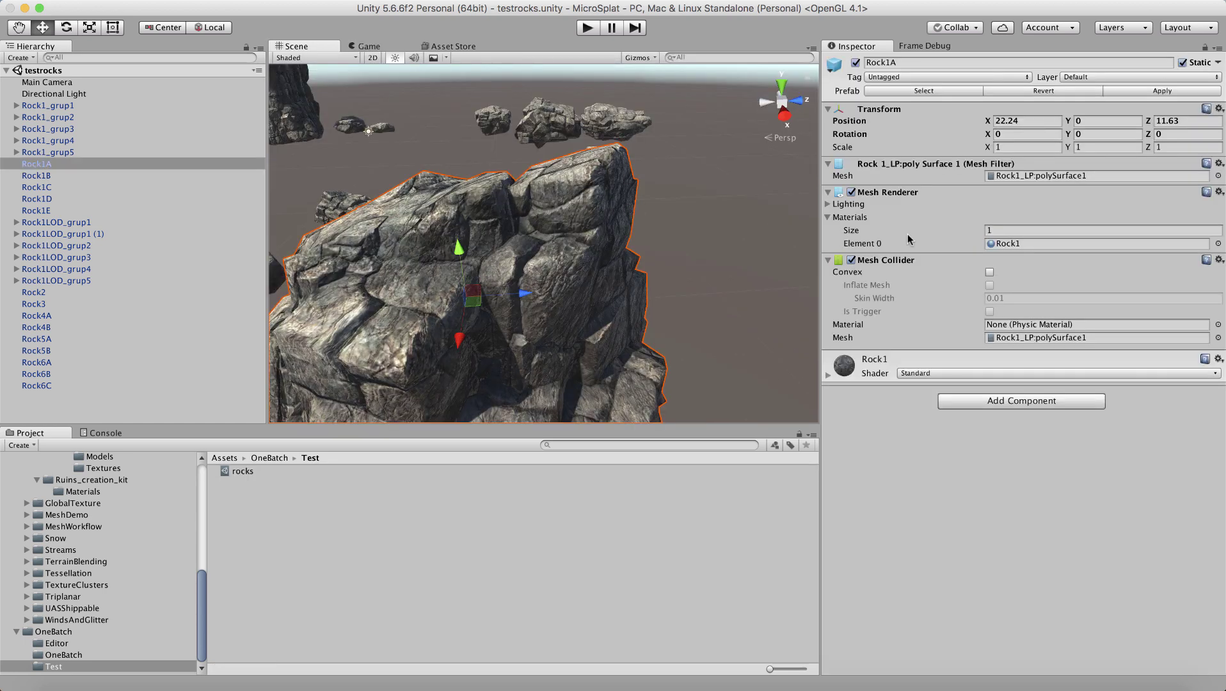
click(923, 90)
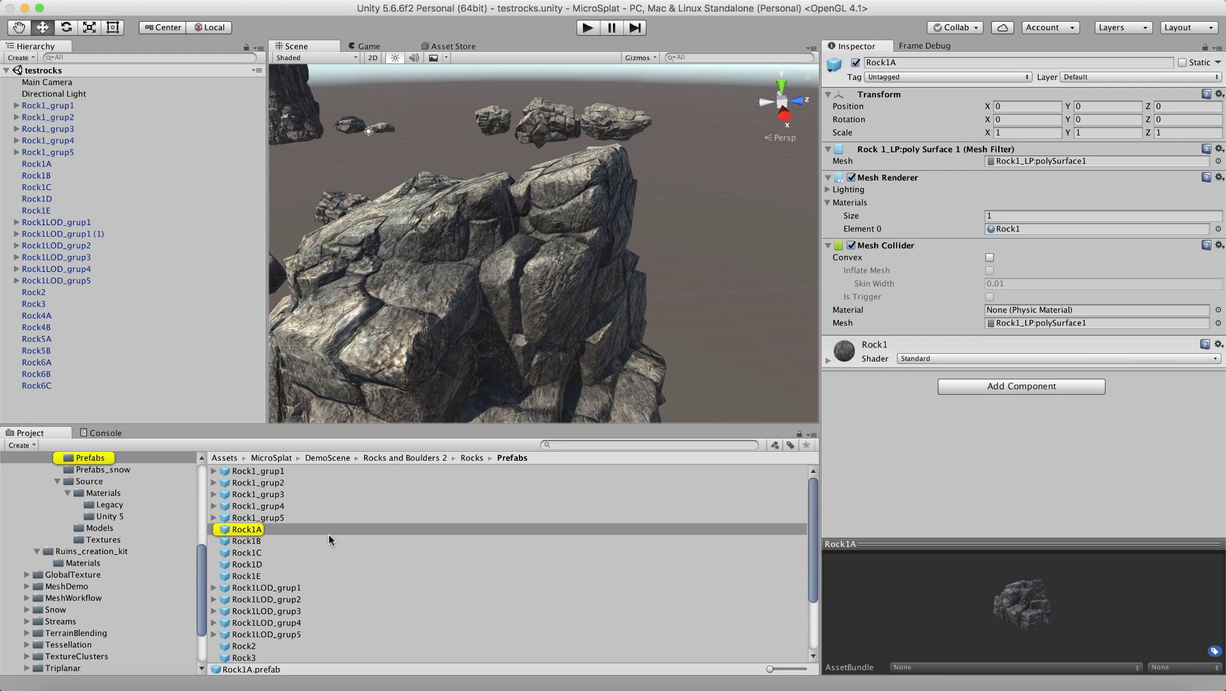
scroll(281, 564, down, 3)
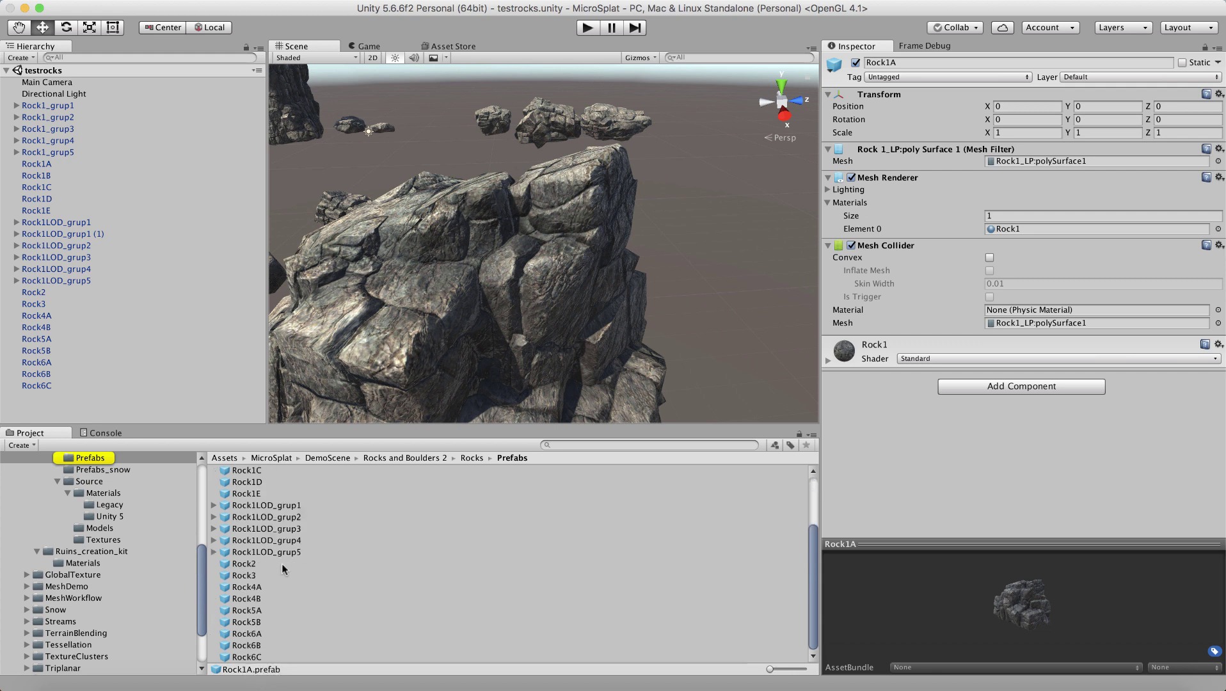
click(251, 574)
click(253, 612)
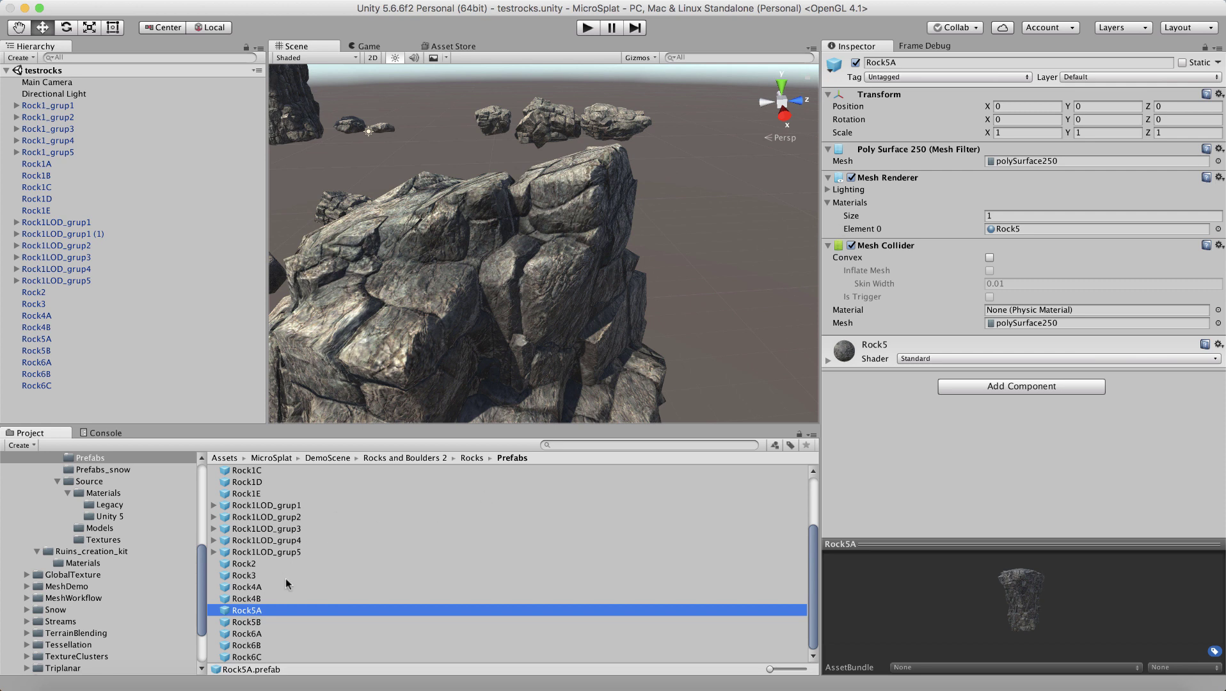
scroll(285, 578, up, 3)
scroll(285, 578, down, 3)
scroll(99, 594, down, 3)
Reselect the rocks config in the OneBatch/Test folder.
click(59, 665)
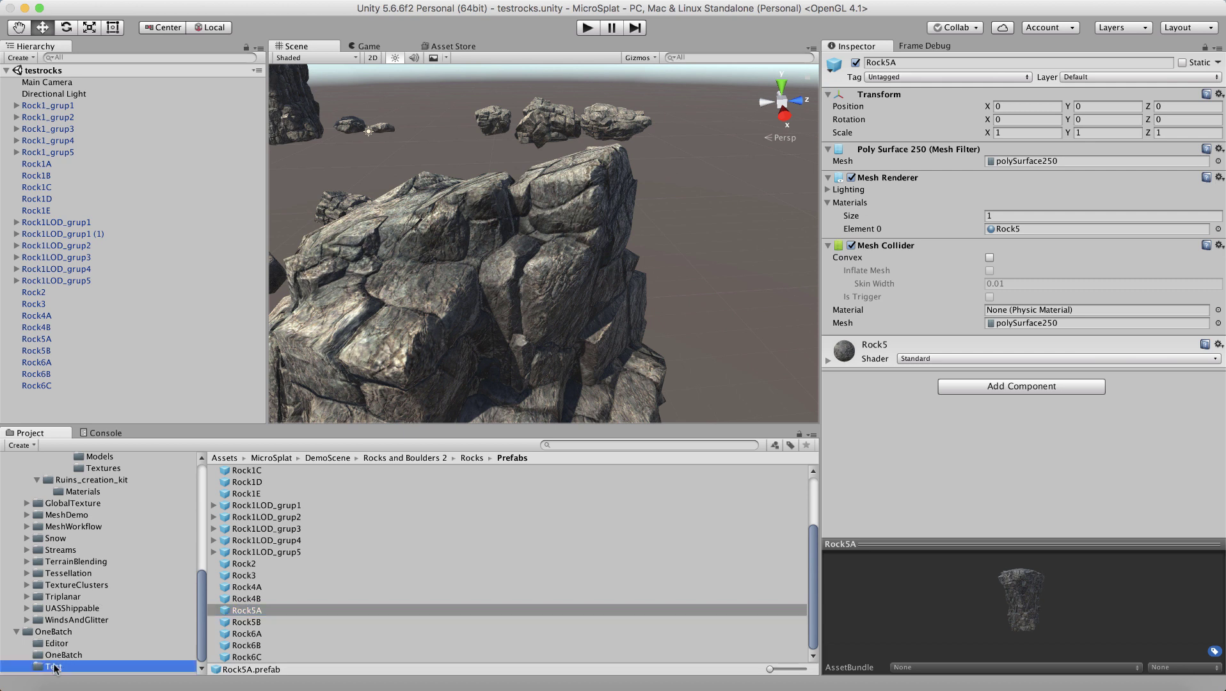
click(251, 473)
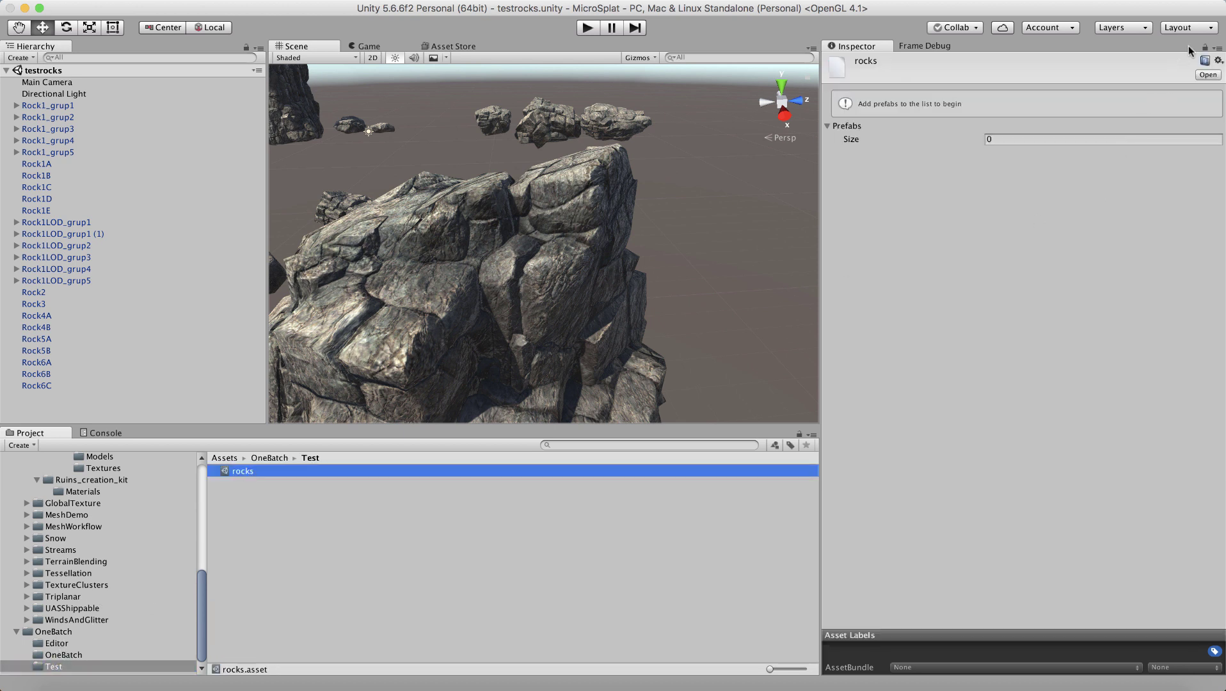
click(1189, 47)
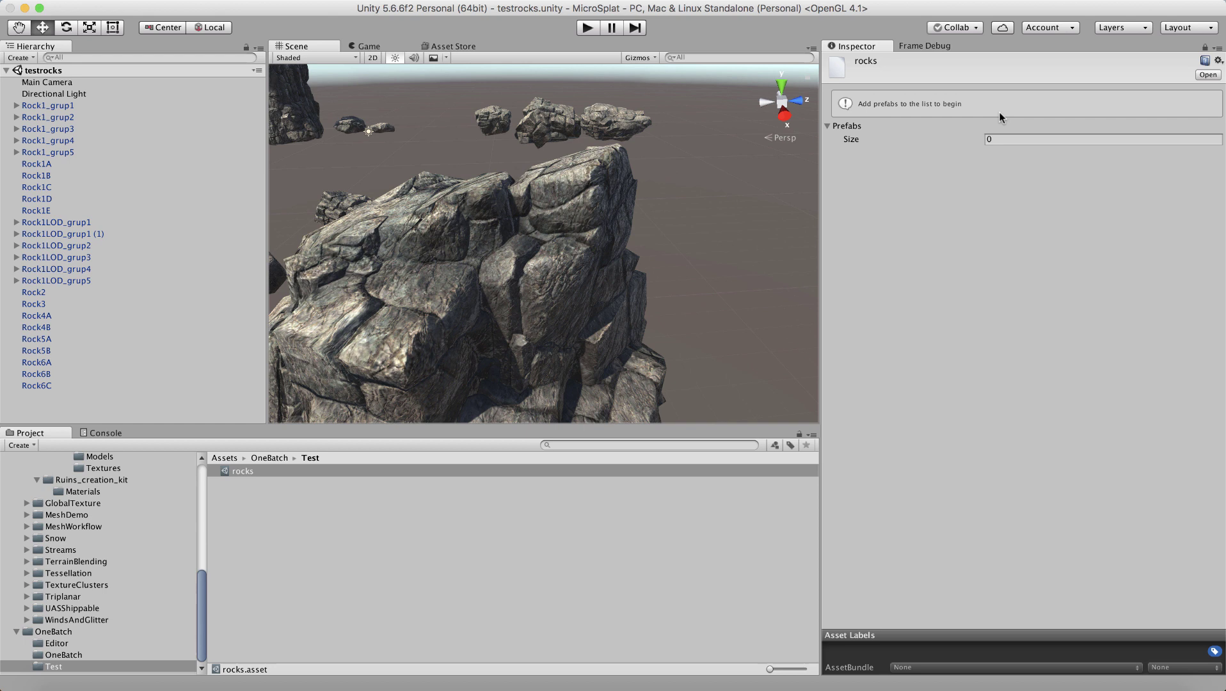
Add all rock prefabs, Rock1_grup1 through Rock6C, to the rocks config's Prefabs list.
scroll(116, 546, up, 5)
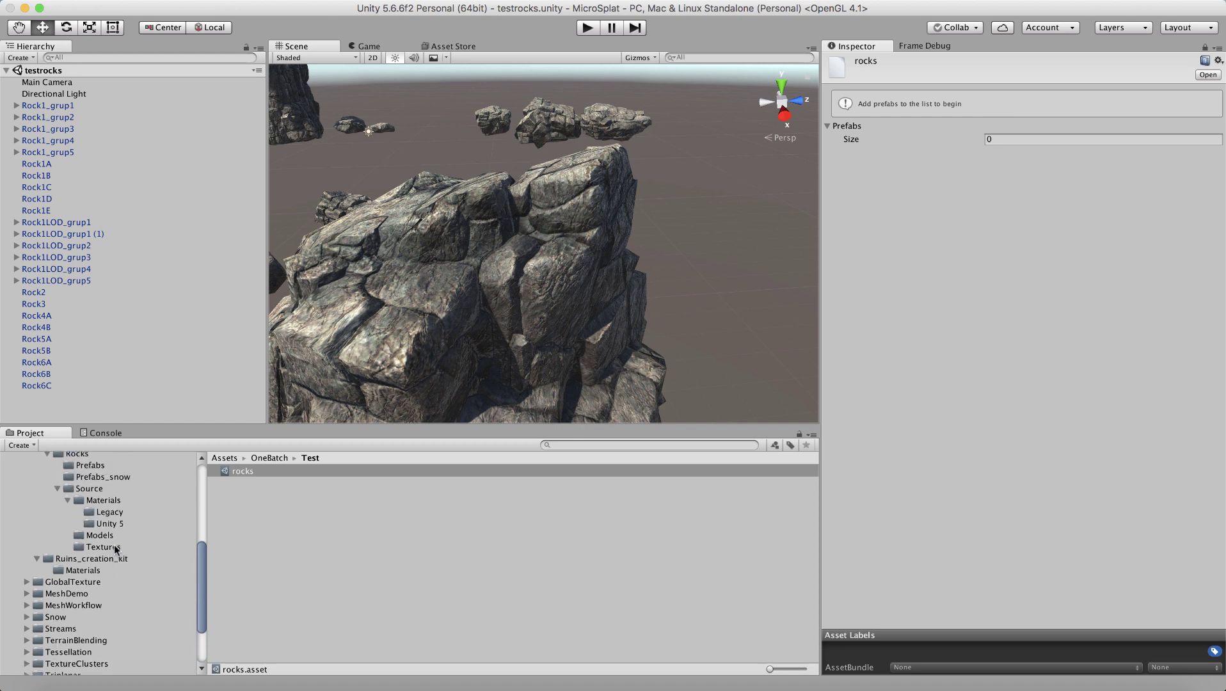
scroll(116, 548, up, 3)
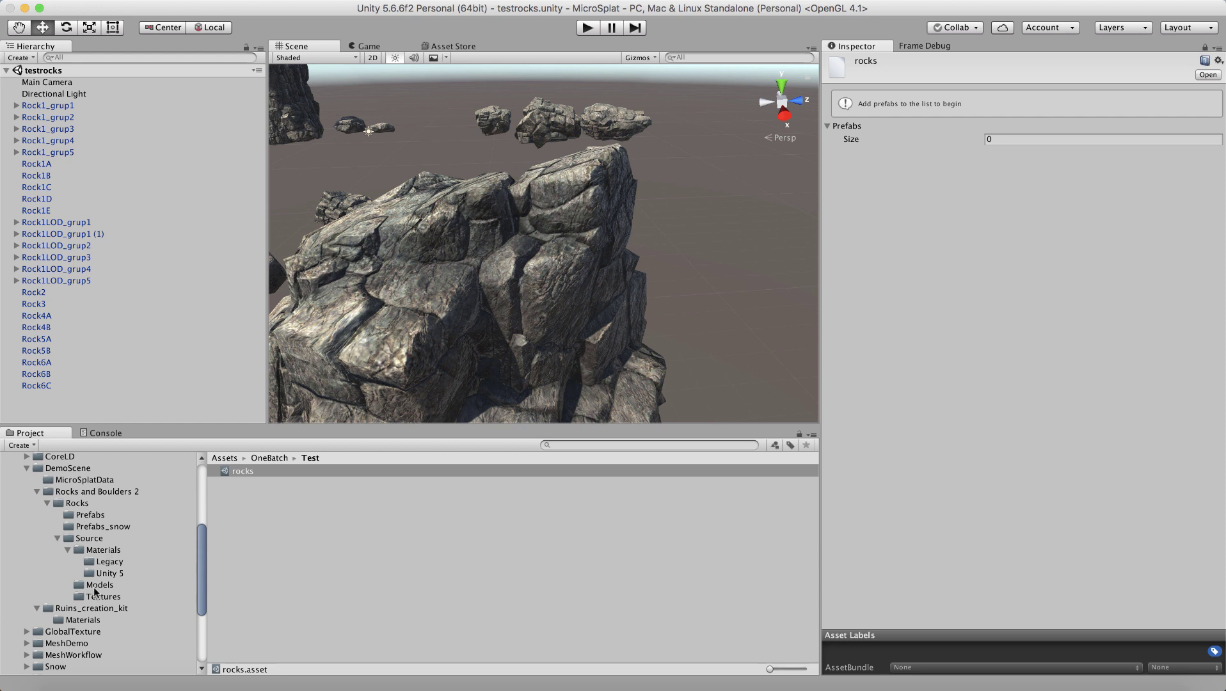
click(95, 520)
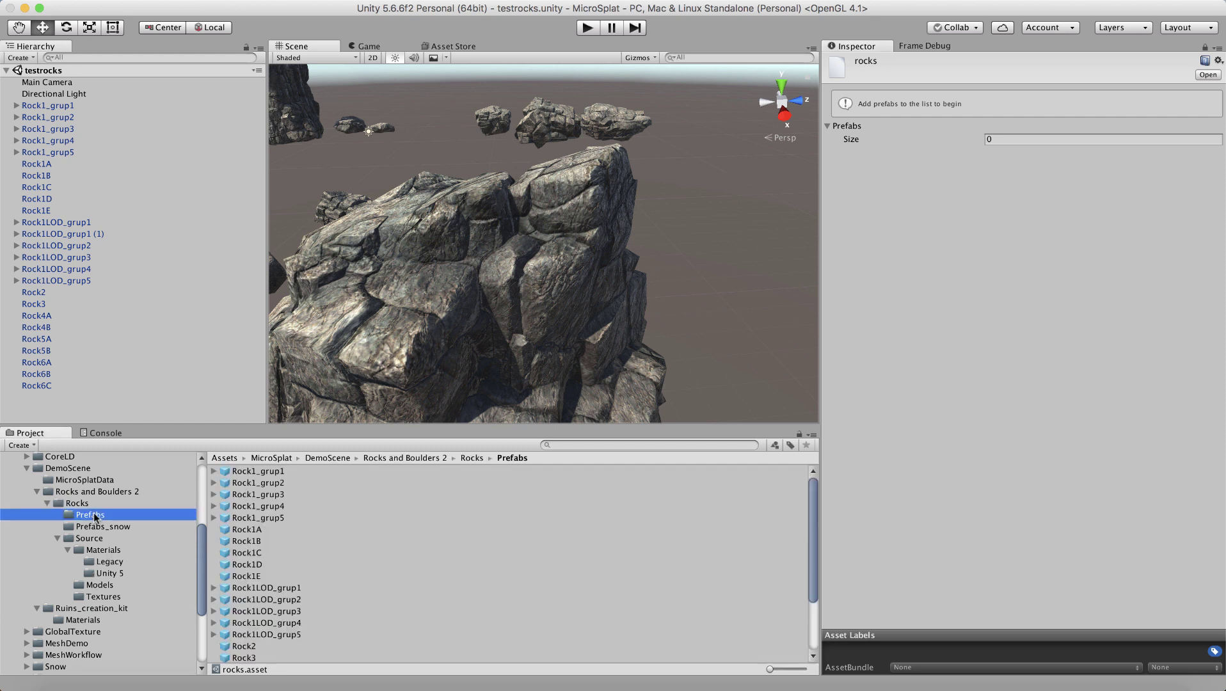
click(262, 471)
scroll(298, 611, down, 4)
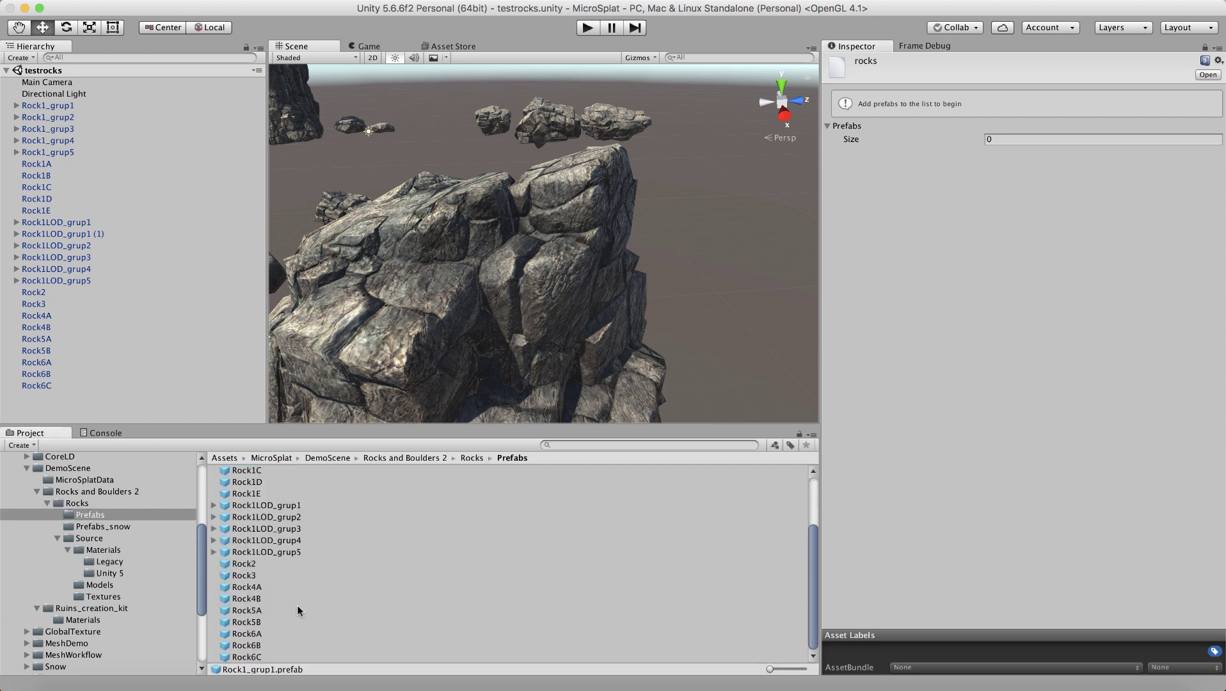
shift+click(246, 657)
scroll(379, 519, up, 1)
scroll(379, 520, up, 3)
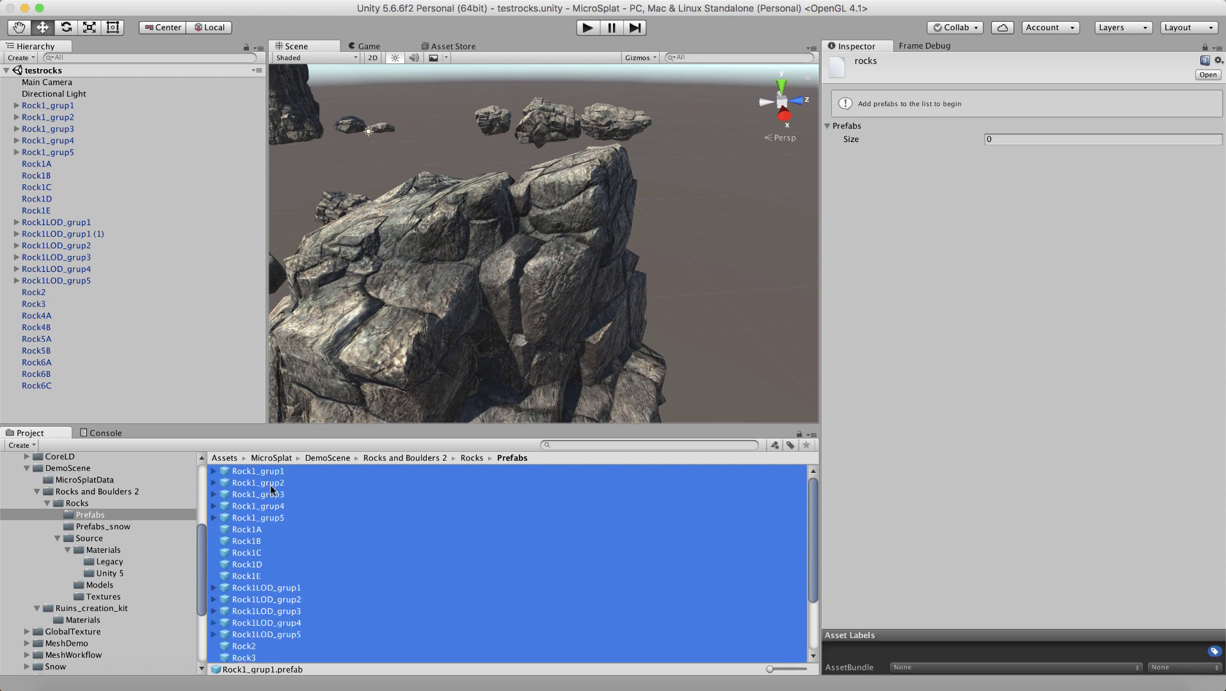
drag(250, 480, 847, 131)
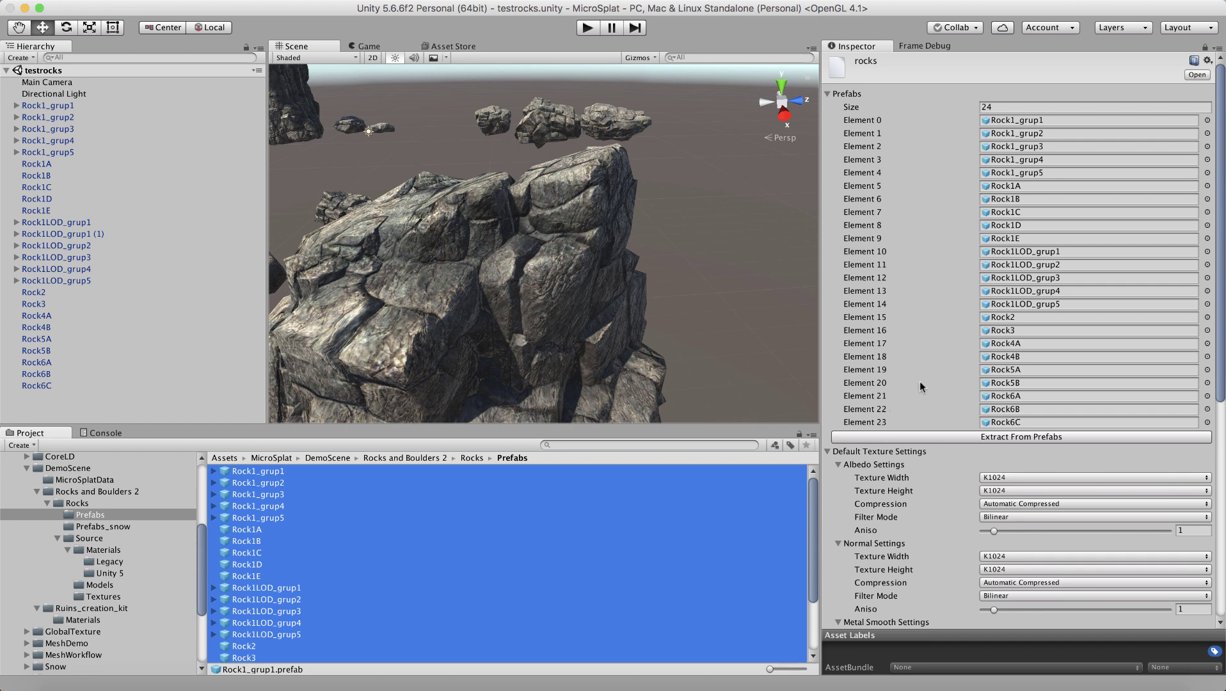
Set the Albedo and Normal texture width and height to K2048.
scroll(919, 387, down, 8)
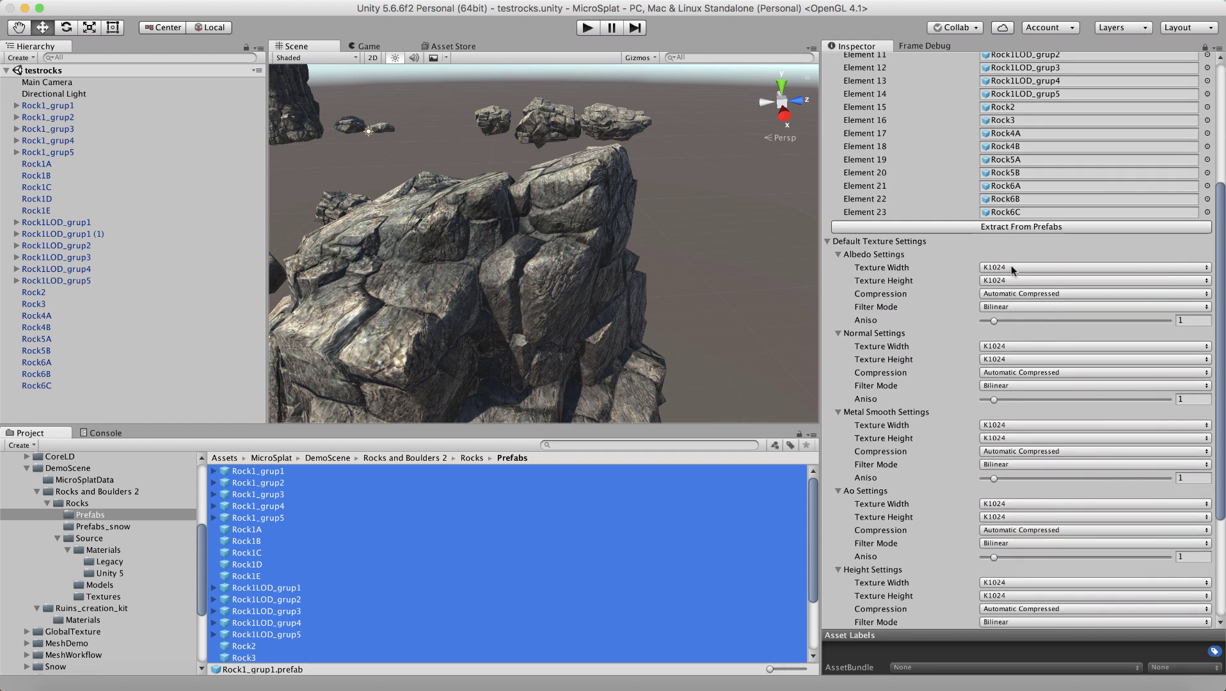
click(1013, 270)
click(1014, 281)
click(1001, 282)
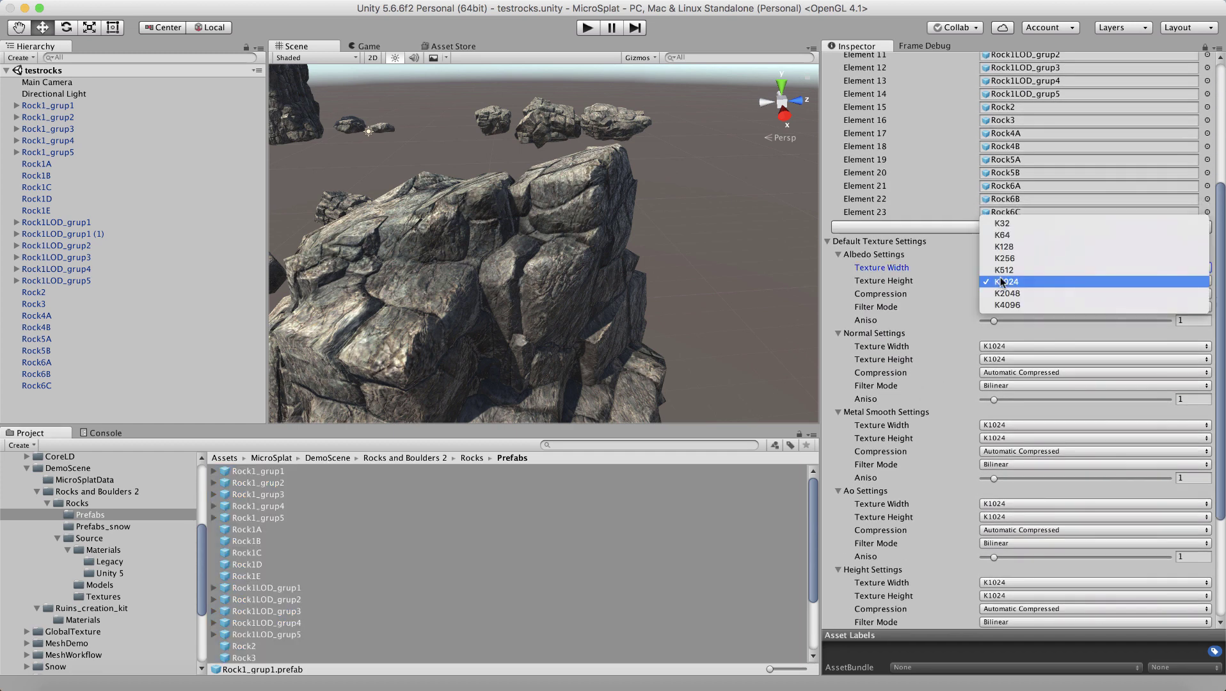
click(1007, 292)
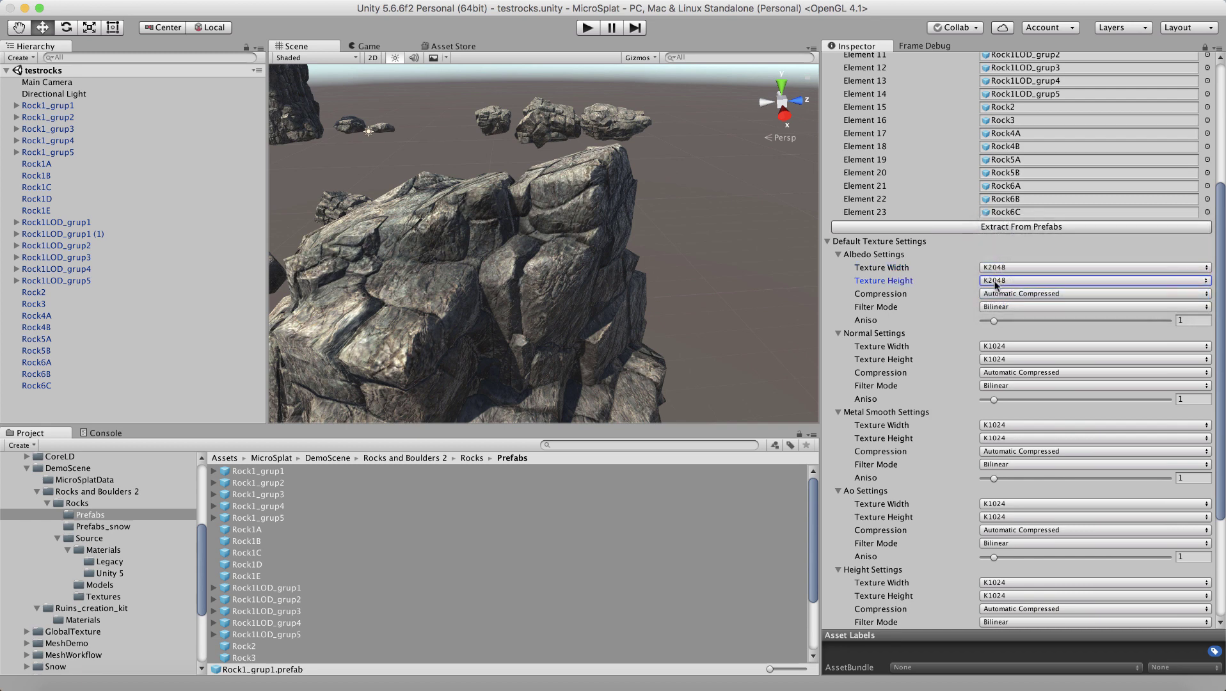
click(1009, 347)
click(1013, 358)
click(1008, 359)
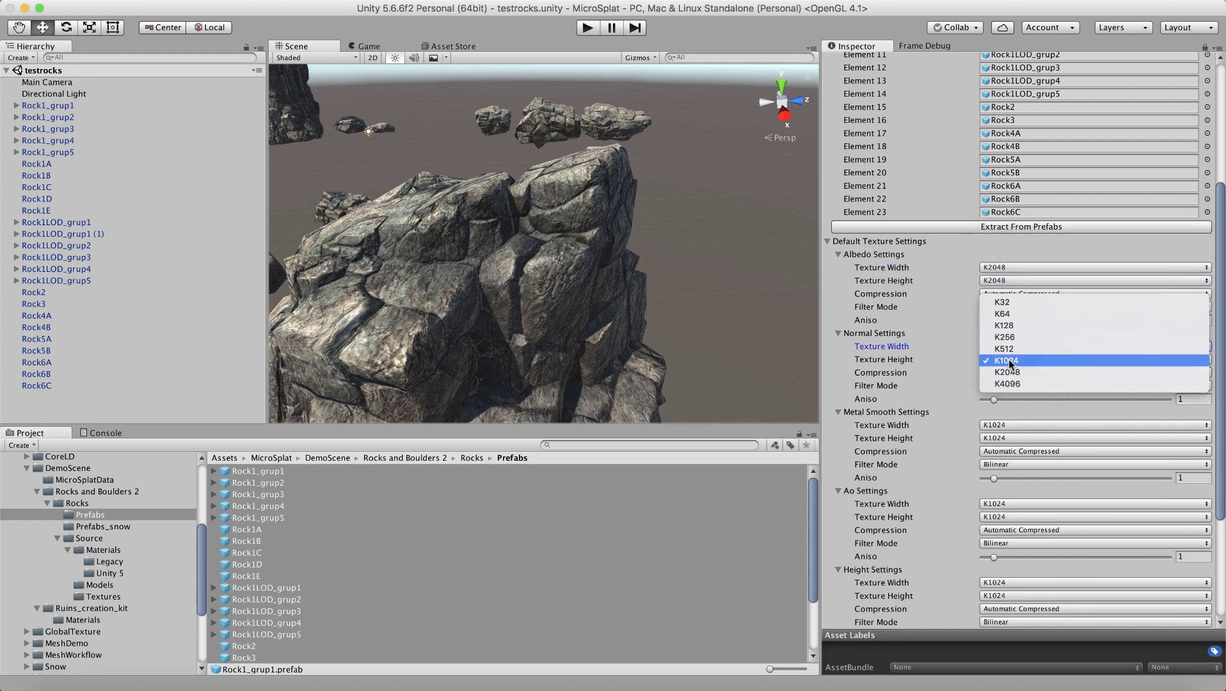
click(1007, 371)
Set the Metal Smooth and Ao texture width and height to K2048.
click(1009, 425)
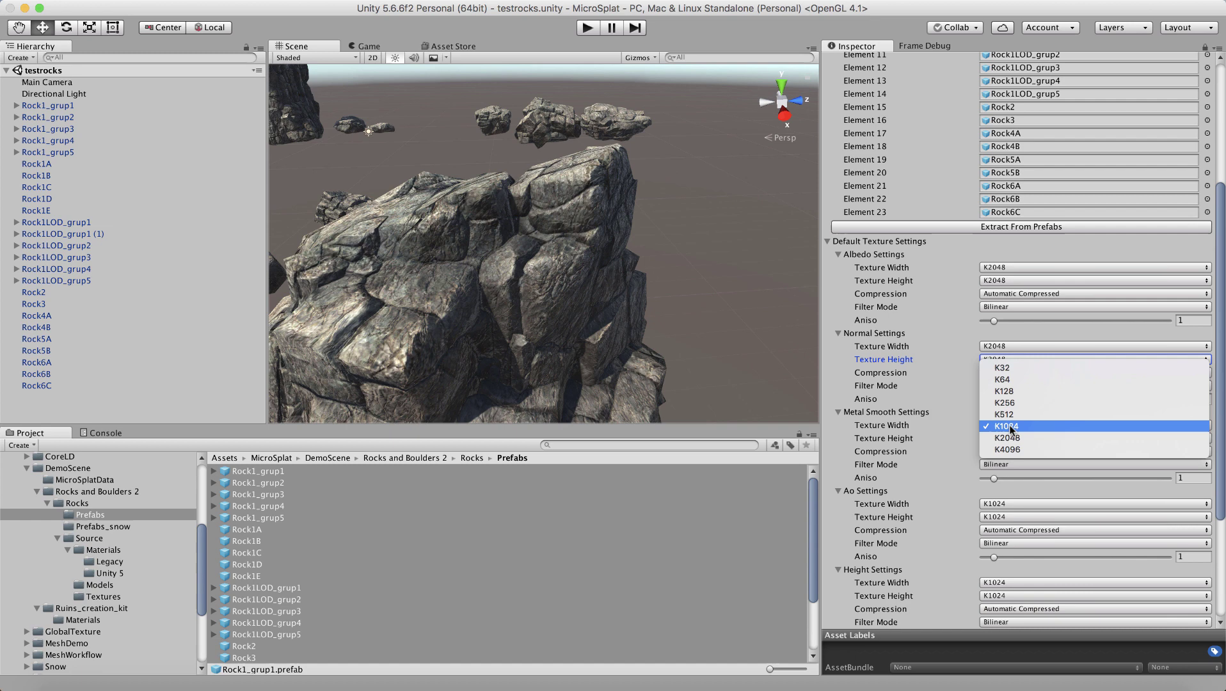
click(1007, 438)
click(1010, 438)
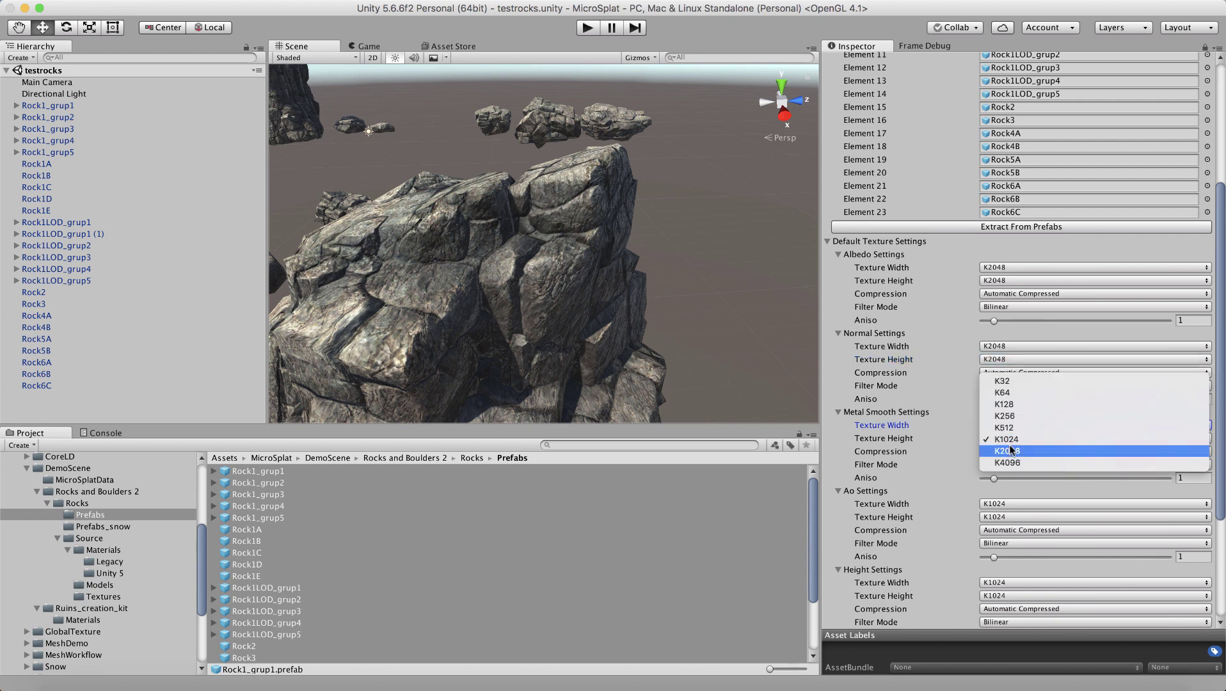
click(1009, 451)
click(1010, 504)
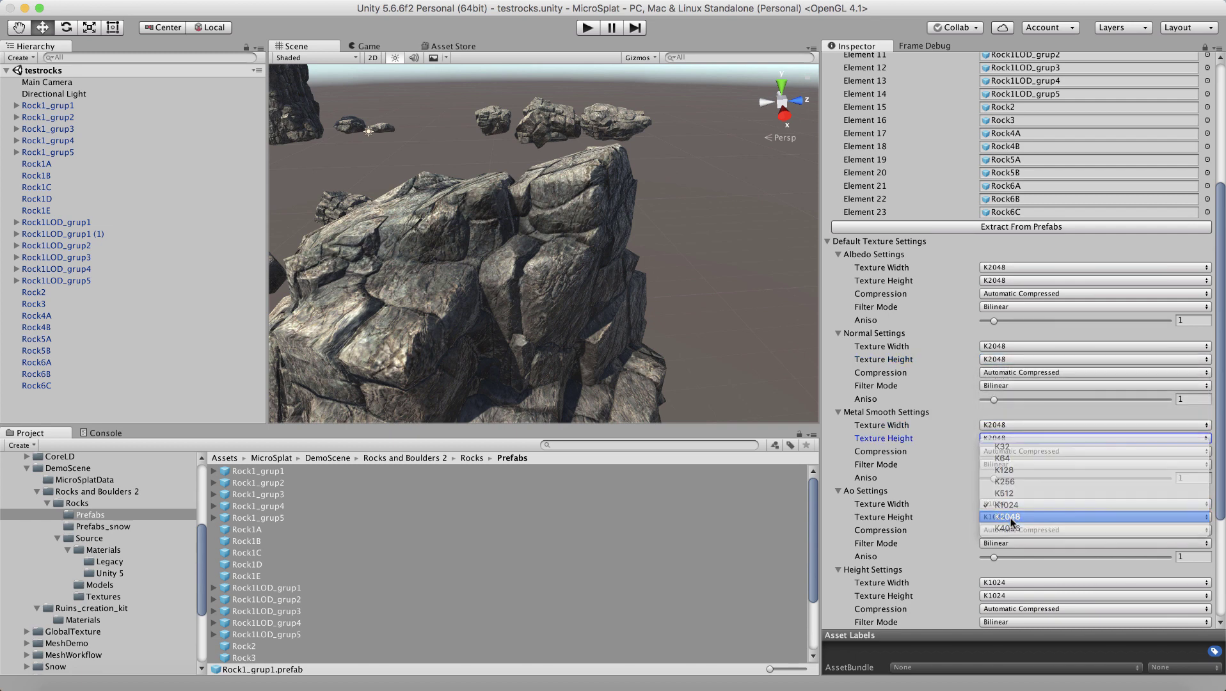
click(1009, 517)
click(1005, 516)
click(1008, 527)
Set the Height texture width and height to K2048.
scroll(1008, 525, down, 4)
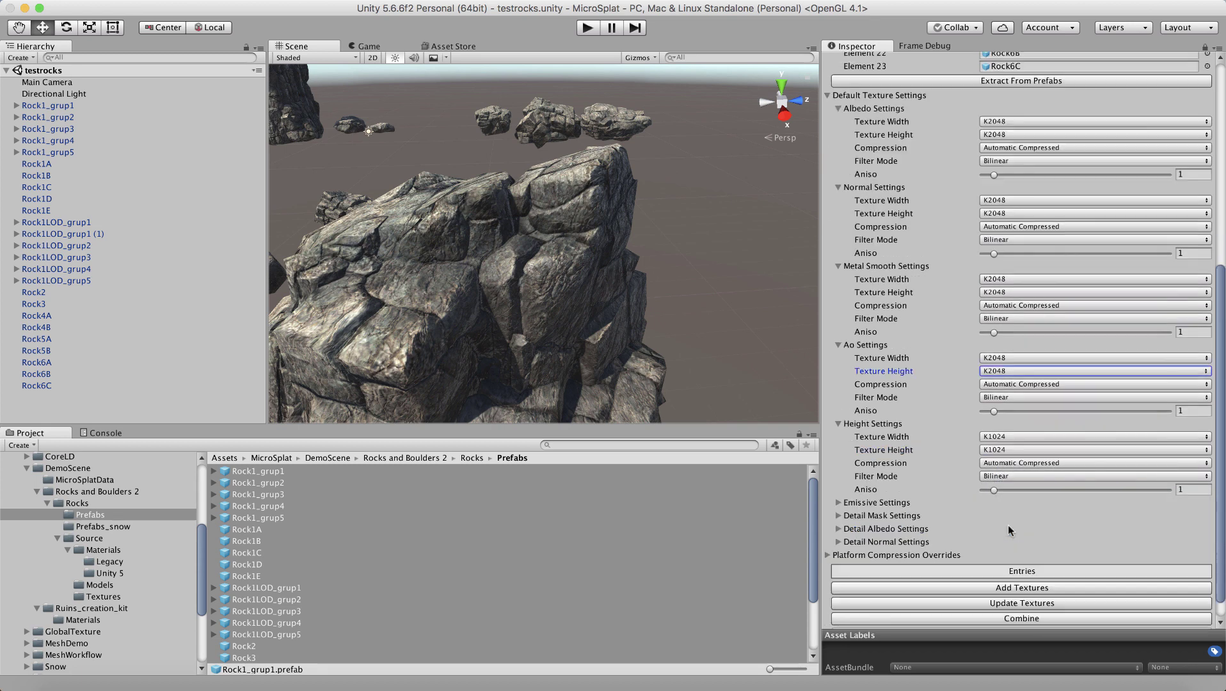
scroll(1007, 524, down, 1)
click(1002, 411)
click(1002, 423)
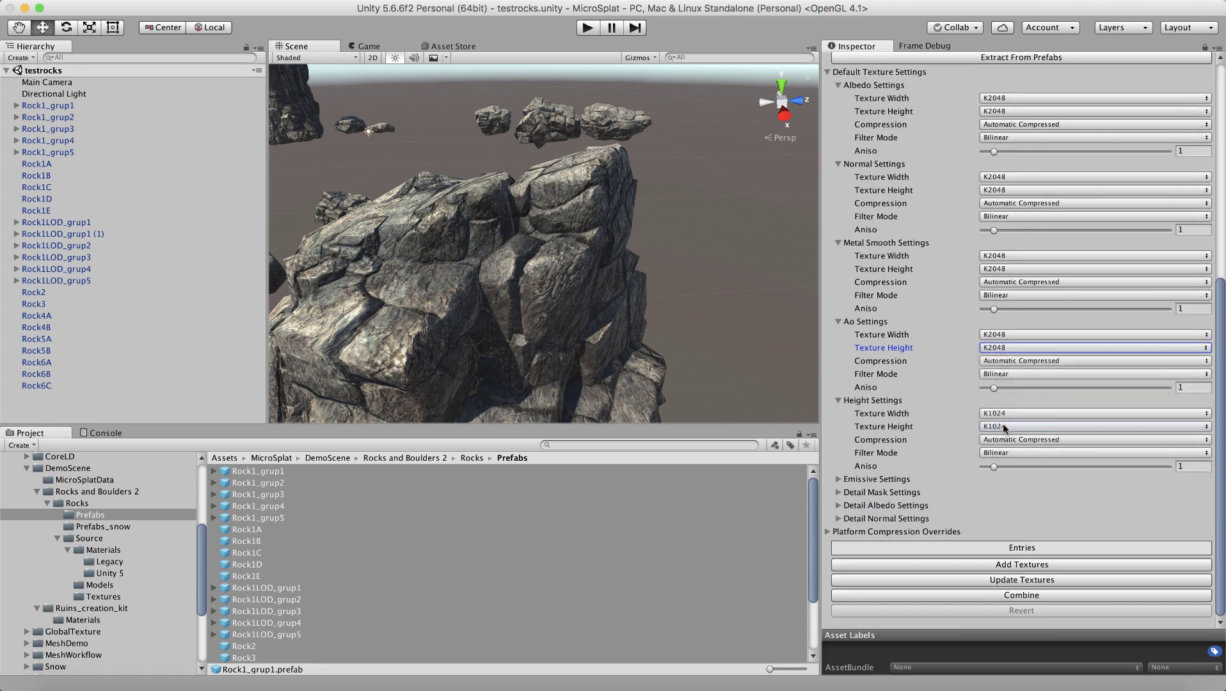
click(1003, 423)
click(1004, 436)
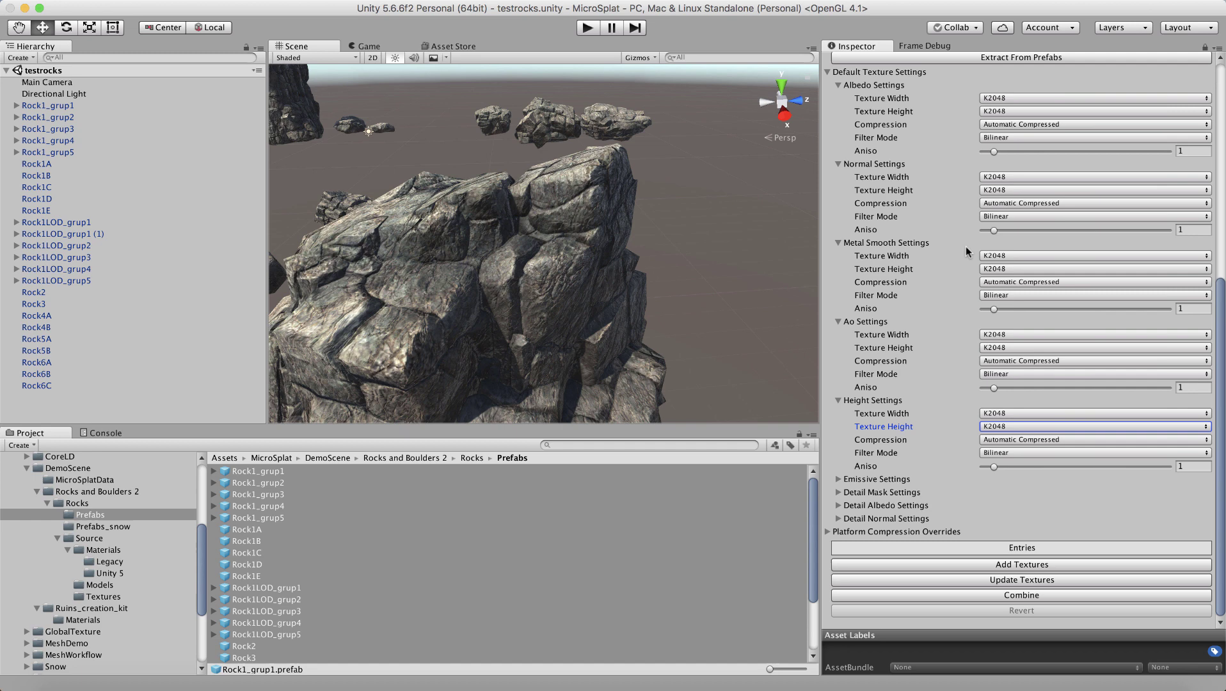
scroll(953, 203, up, 10)
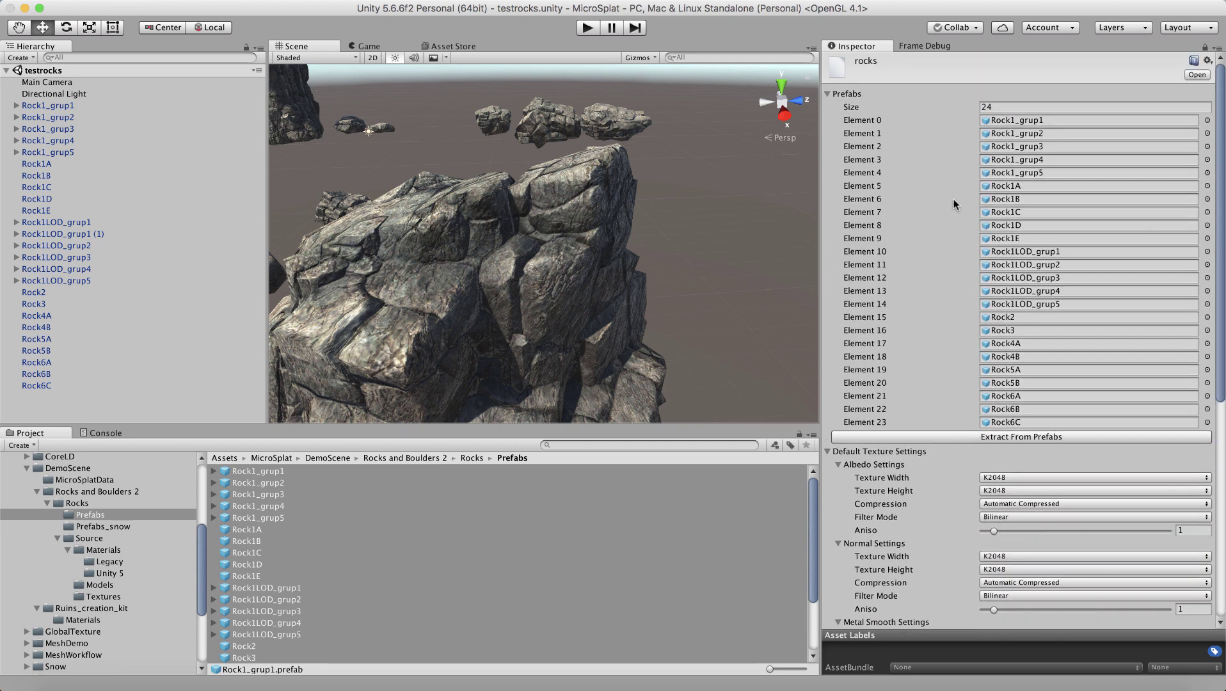
scroll(953, 203, down, 8)
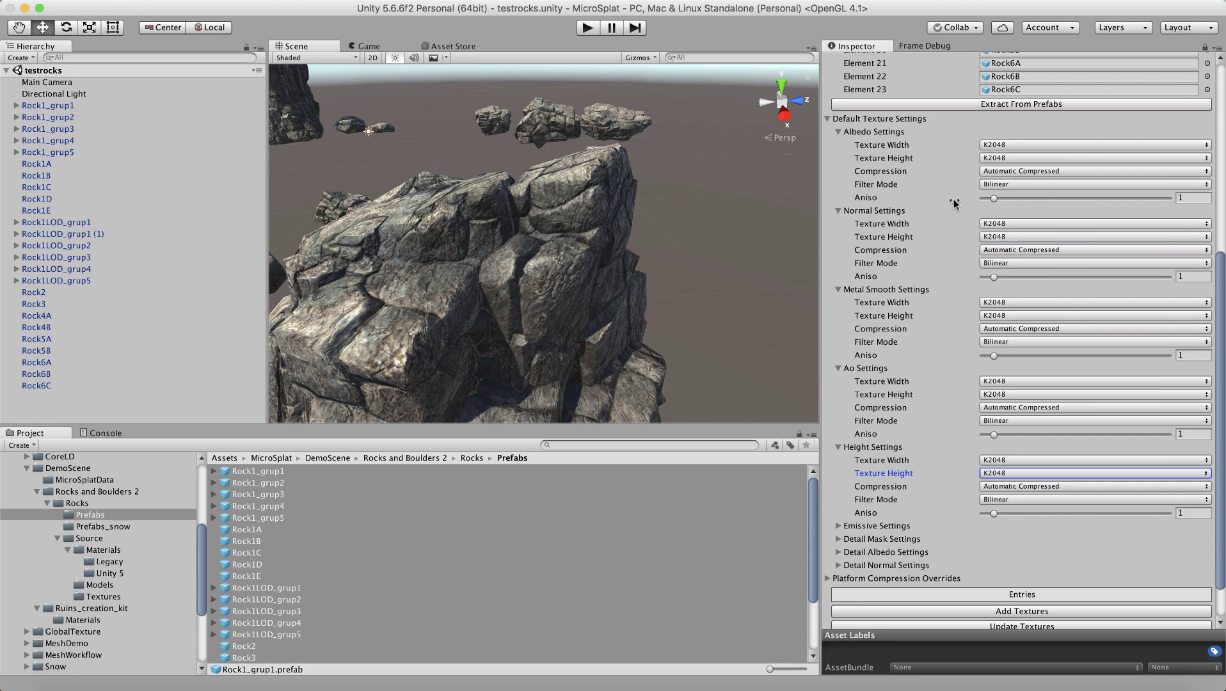
Collapse the default texture settings and extract texture entries Rock1 to Rock6 from the prefabs.
click(827, 118)
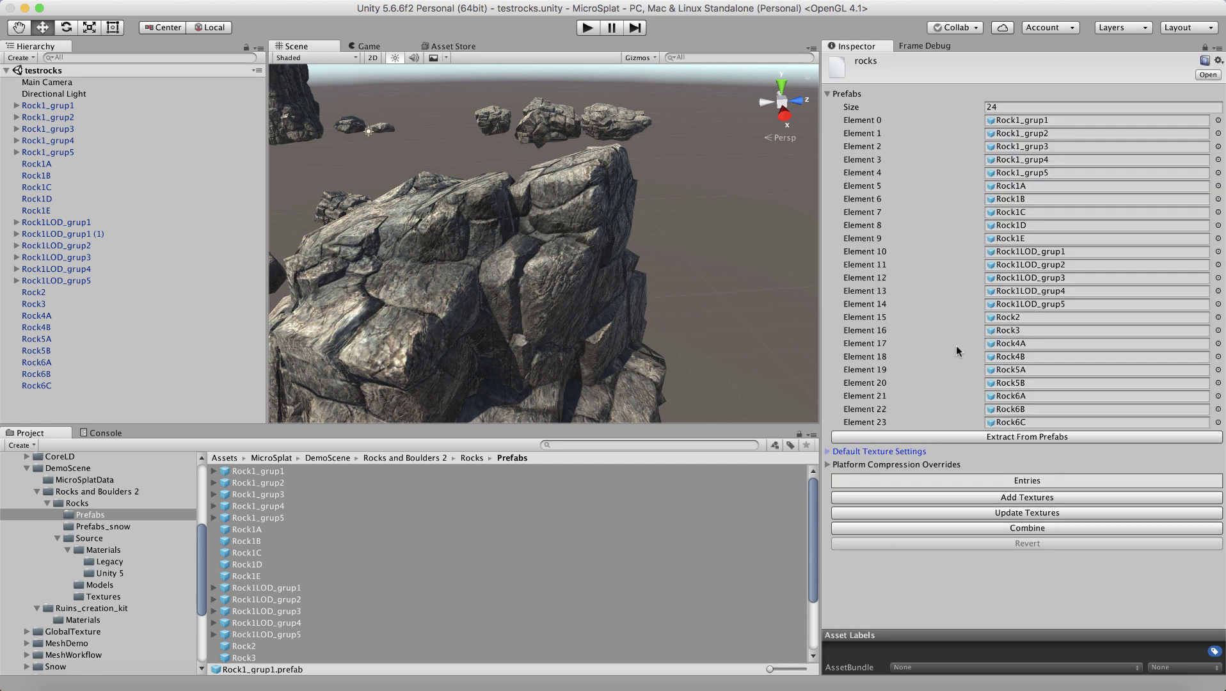
click(962, 434)
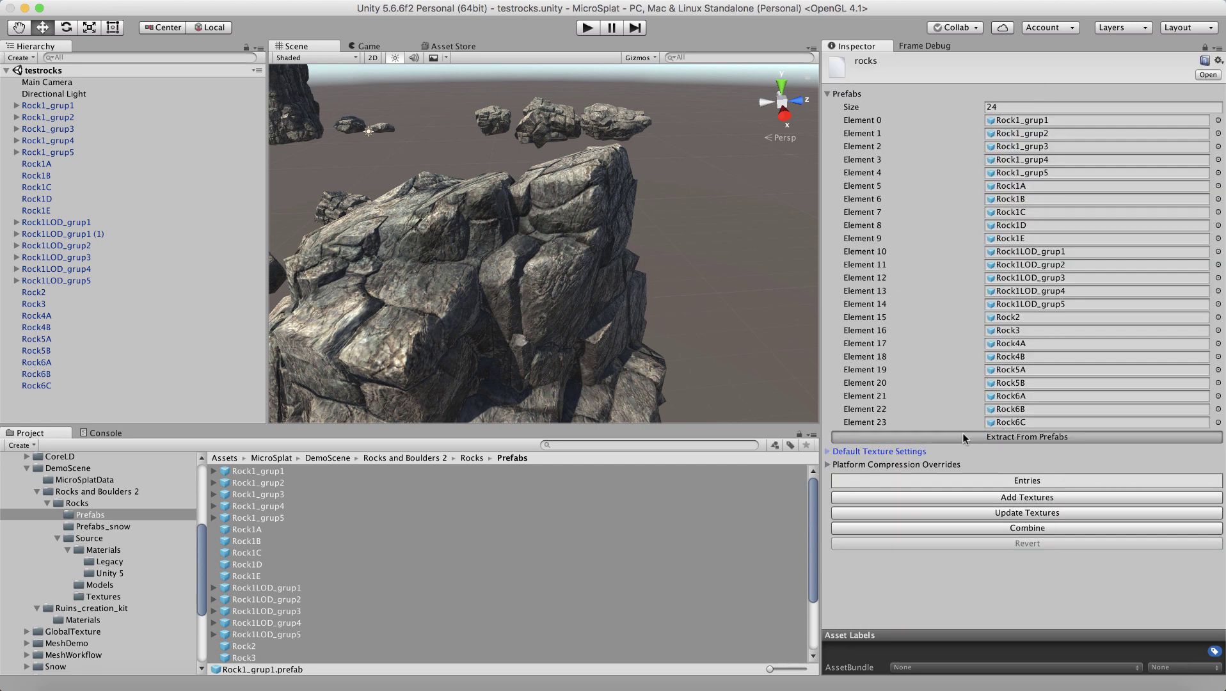
scroll(962, 433, down, 15)
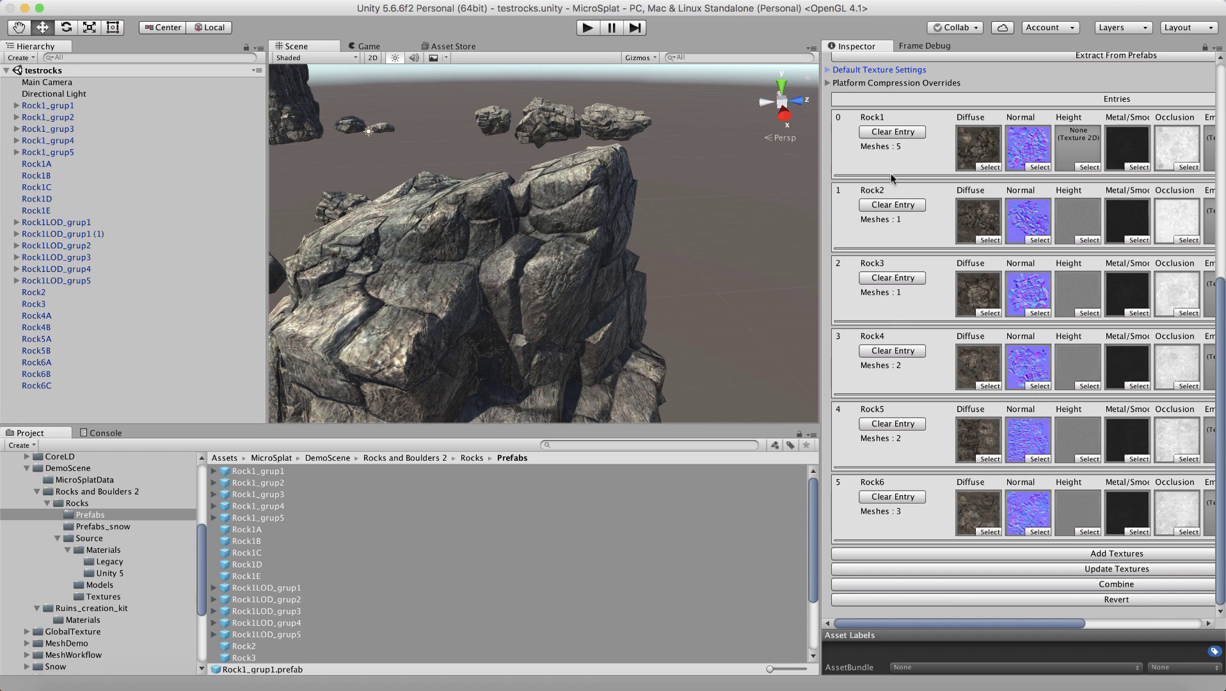
Widen the Inspector to show more texture columns and orbit the Scene view across the rocks.
drag(820, 235, 714, 239)
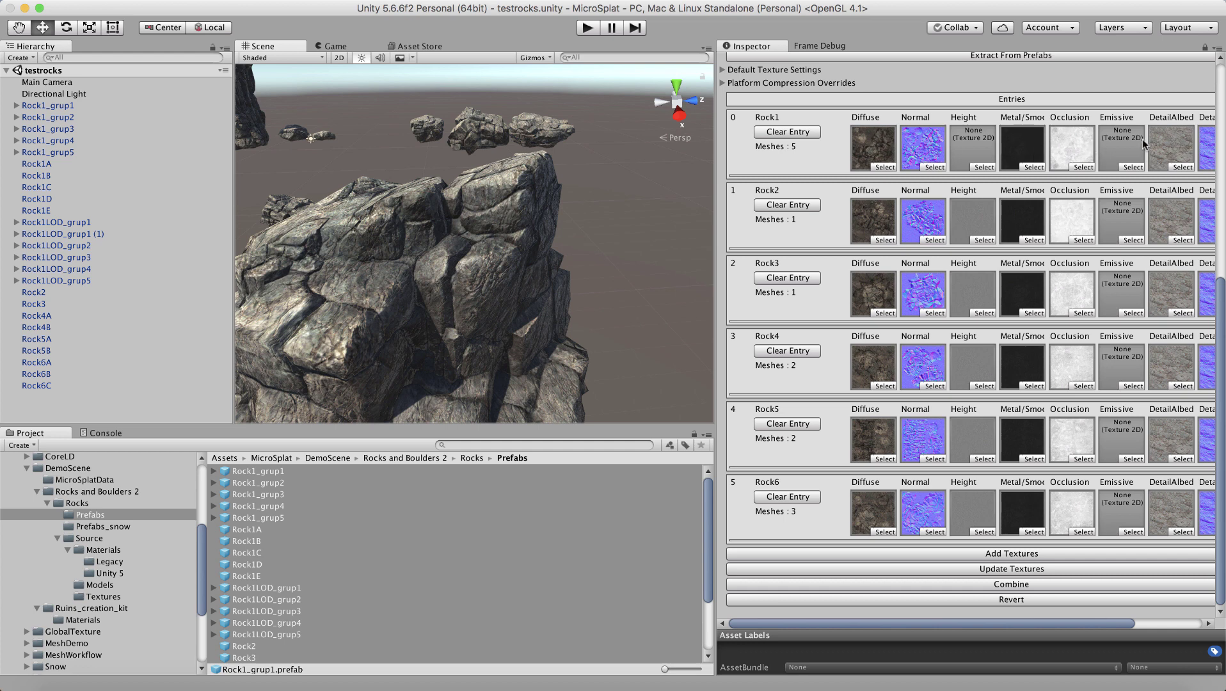
drag(715, 176, 793, 199)
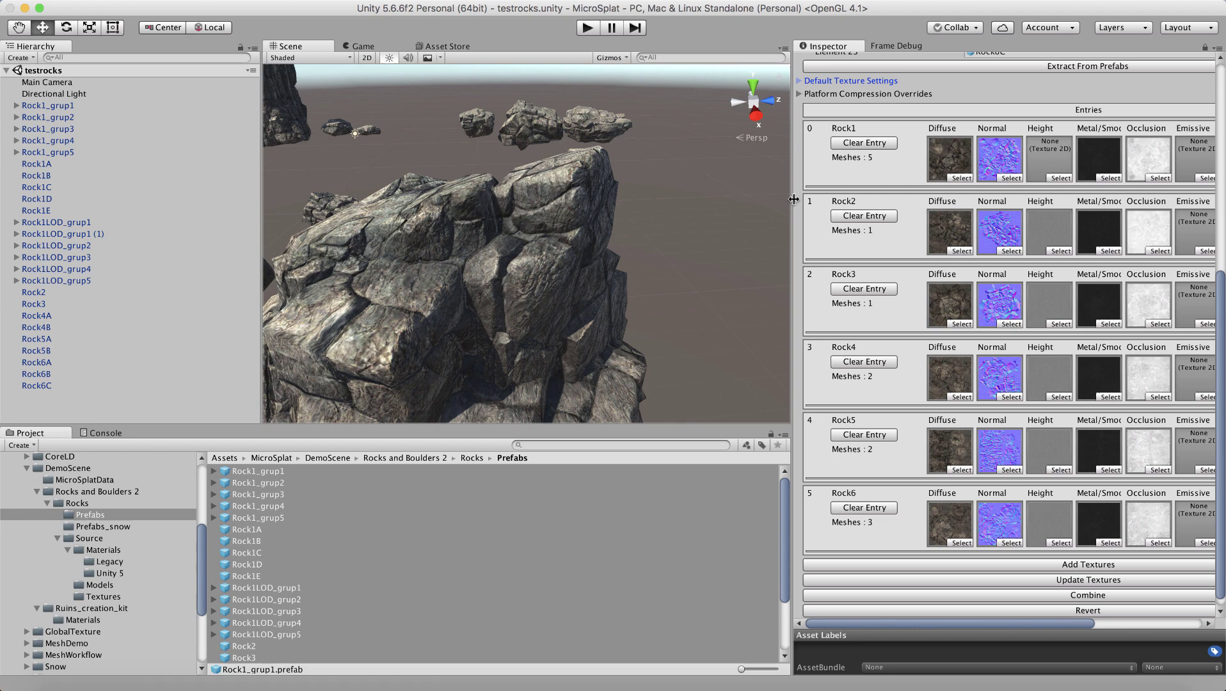
alt+drag(473, 199, 478, 152)
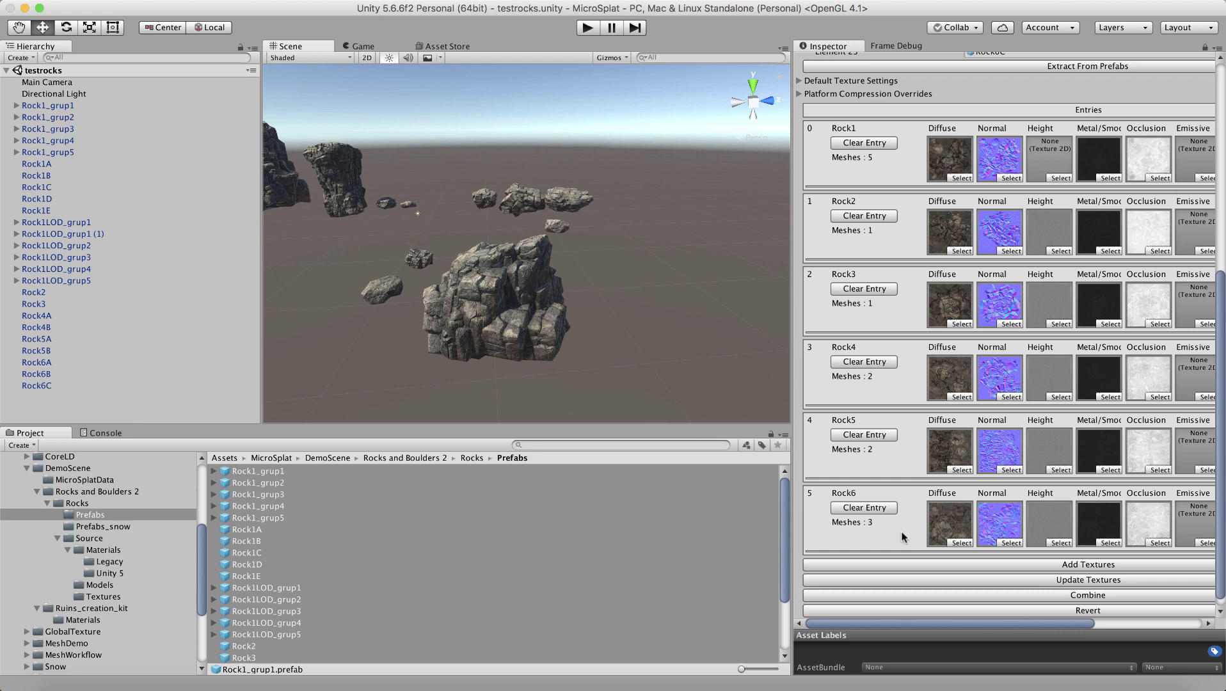
scroll(1072, 554, down, 1)
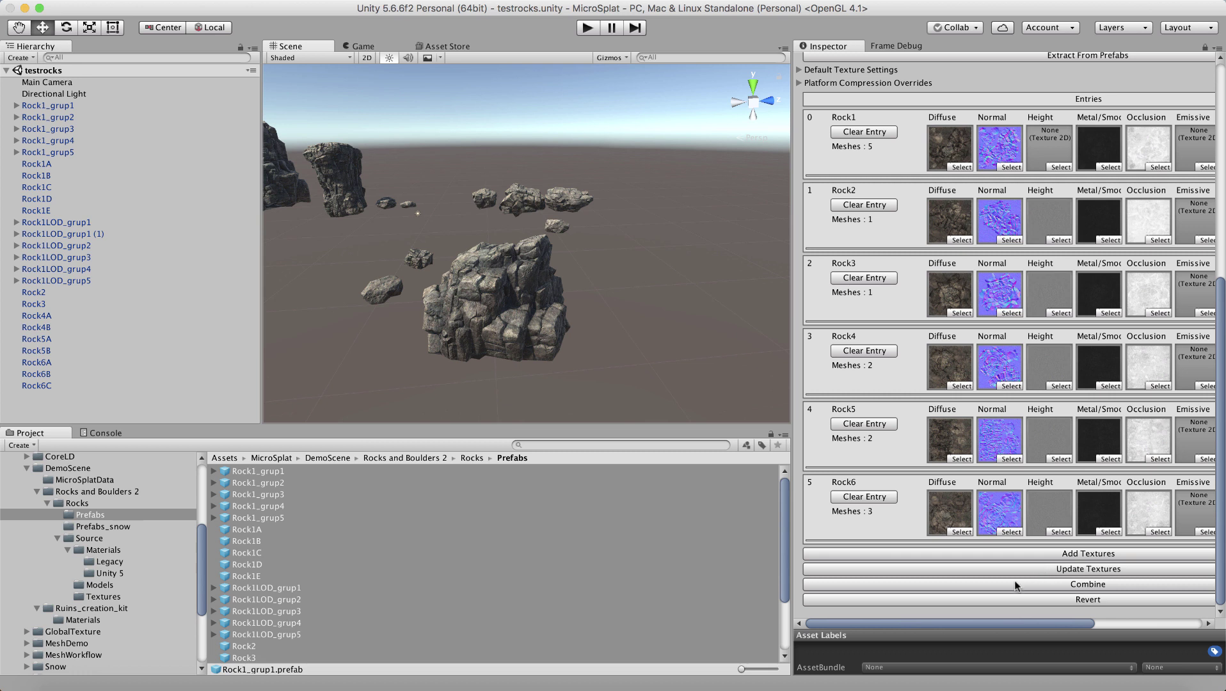
Combine the six rock entries' textures into a single material.
click(969, 584)
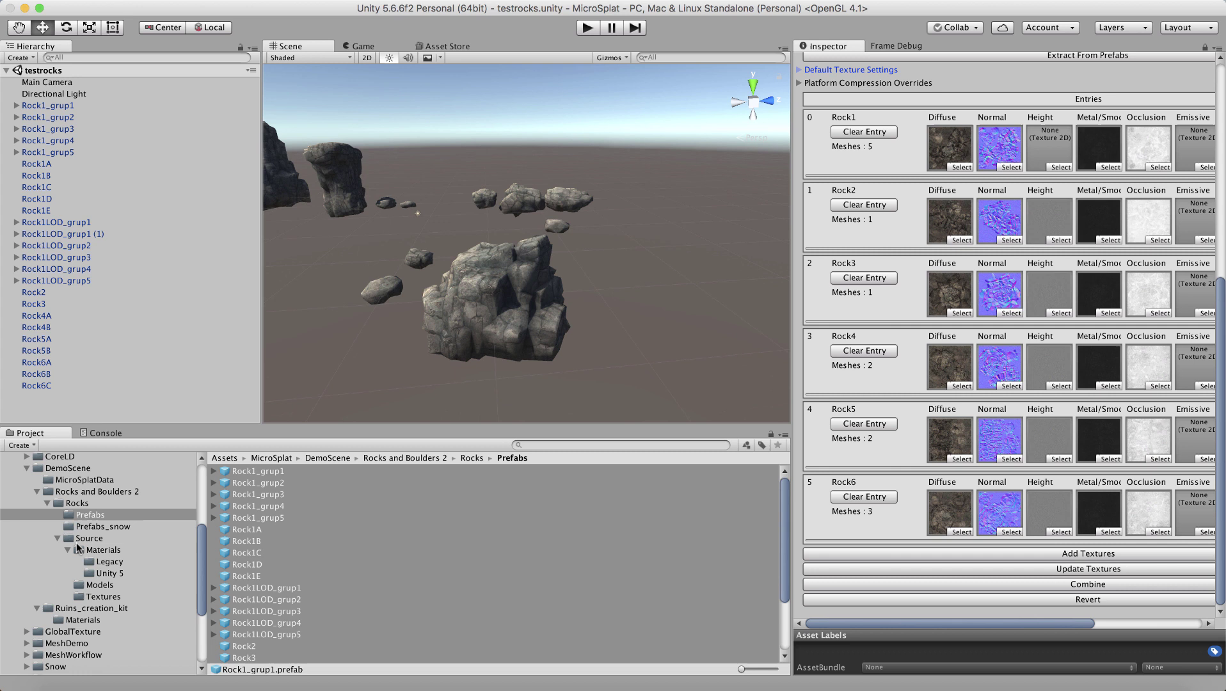
scroll(76, 547, down, 5)
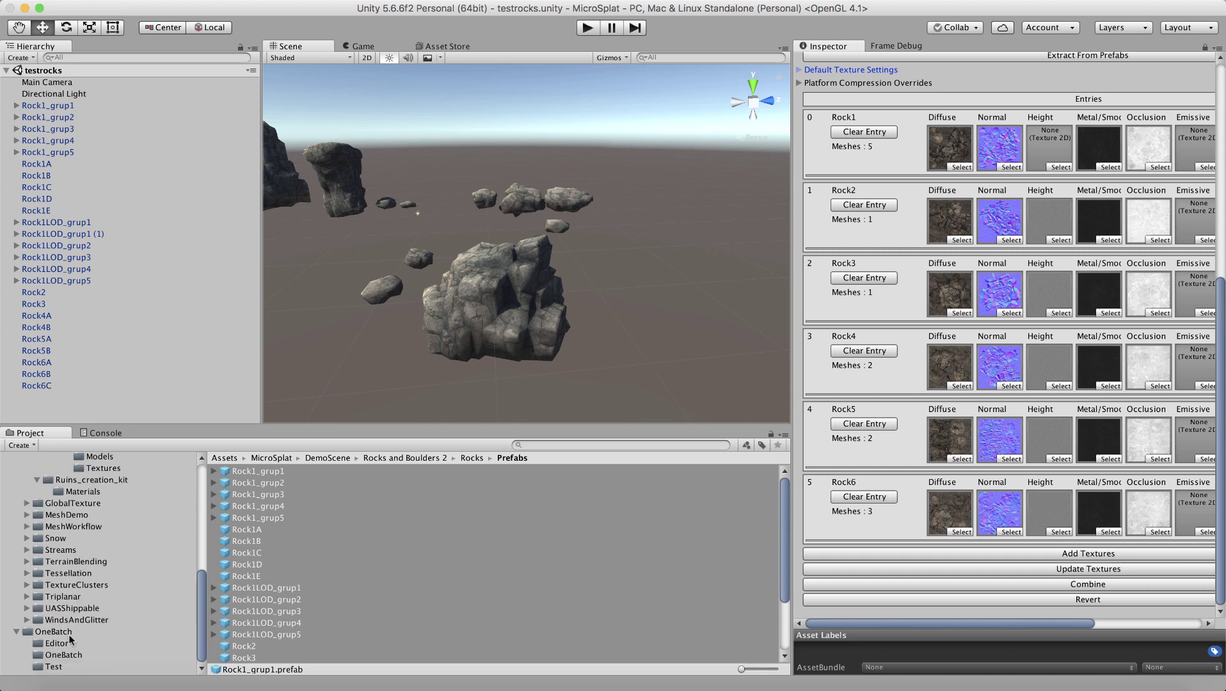
Show the rocks material from OneBatch/Test in the Inspector and set its Parallax Height to 0.
click(53, 667)
click(242, 472)
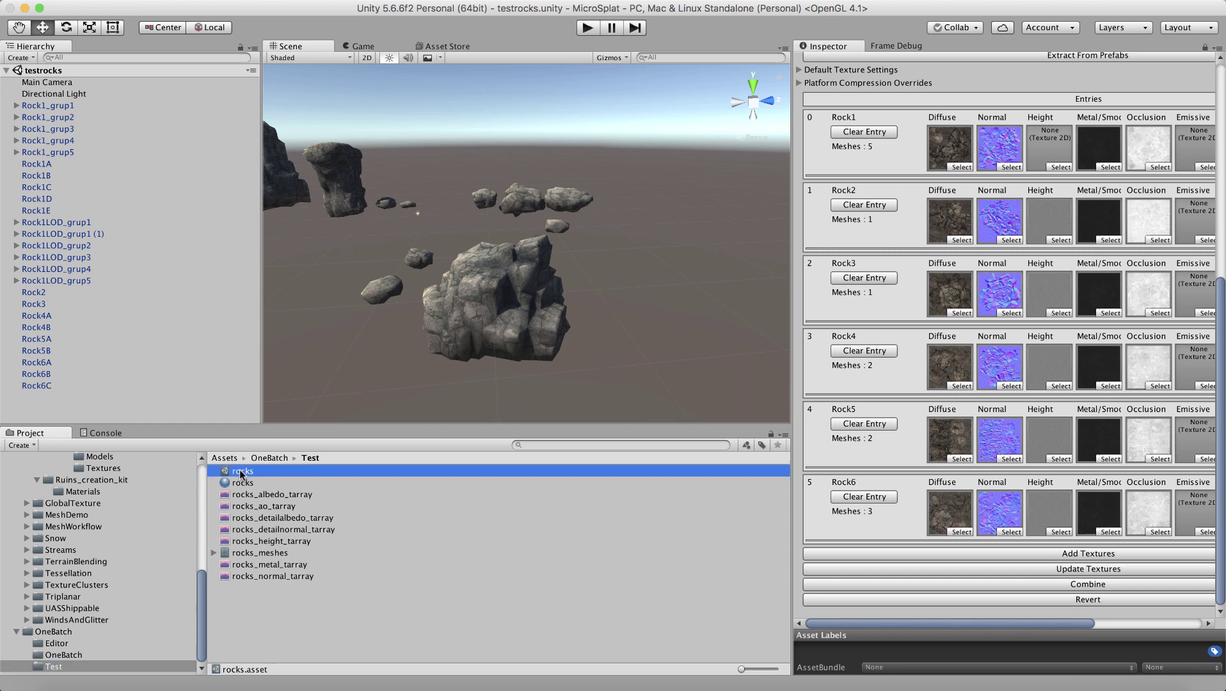
click(244, 483)
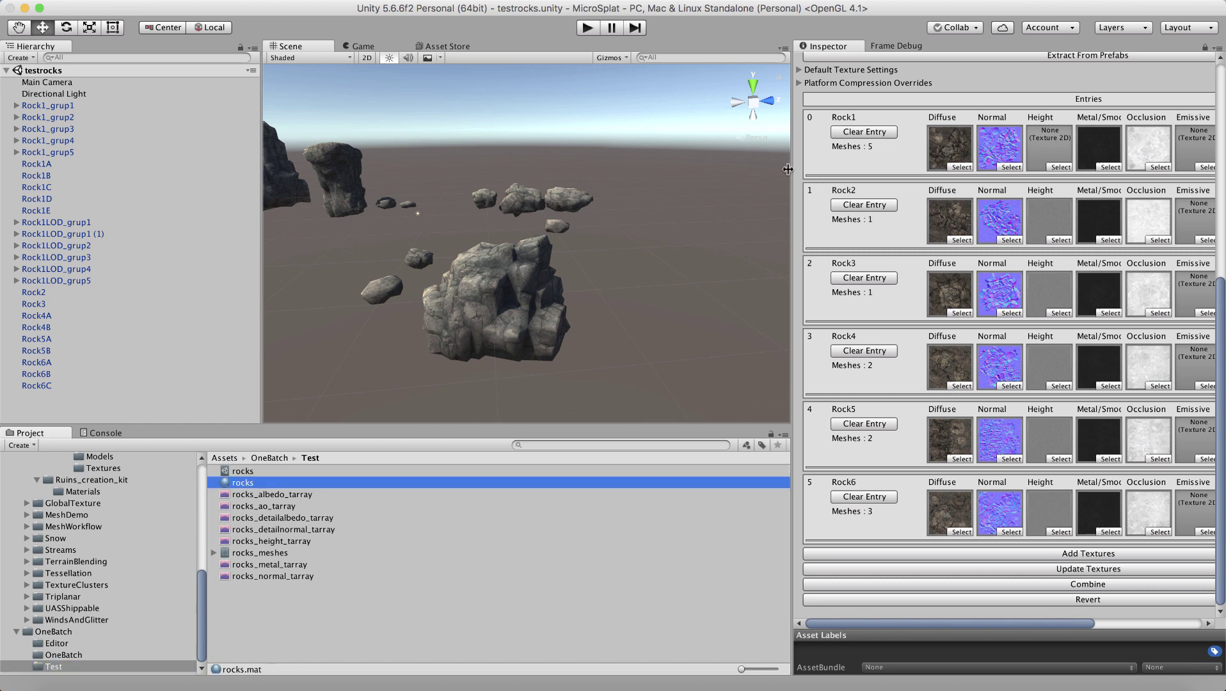
click(1203, 49)
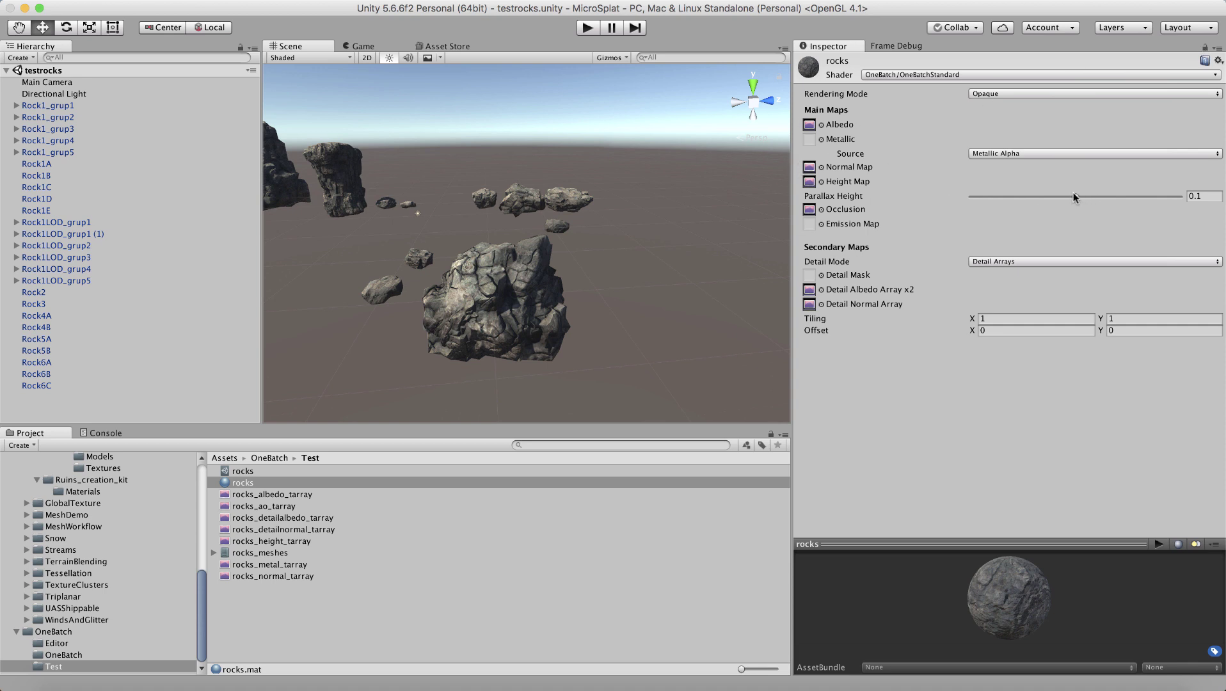
drag(1072, 192, 884, 191)
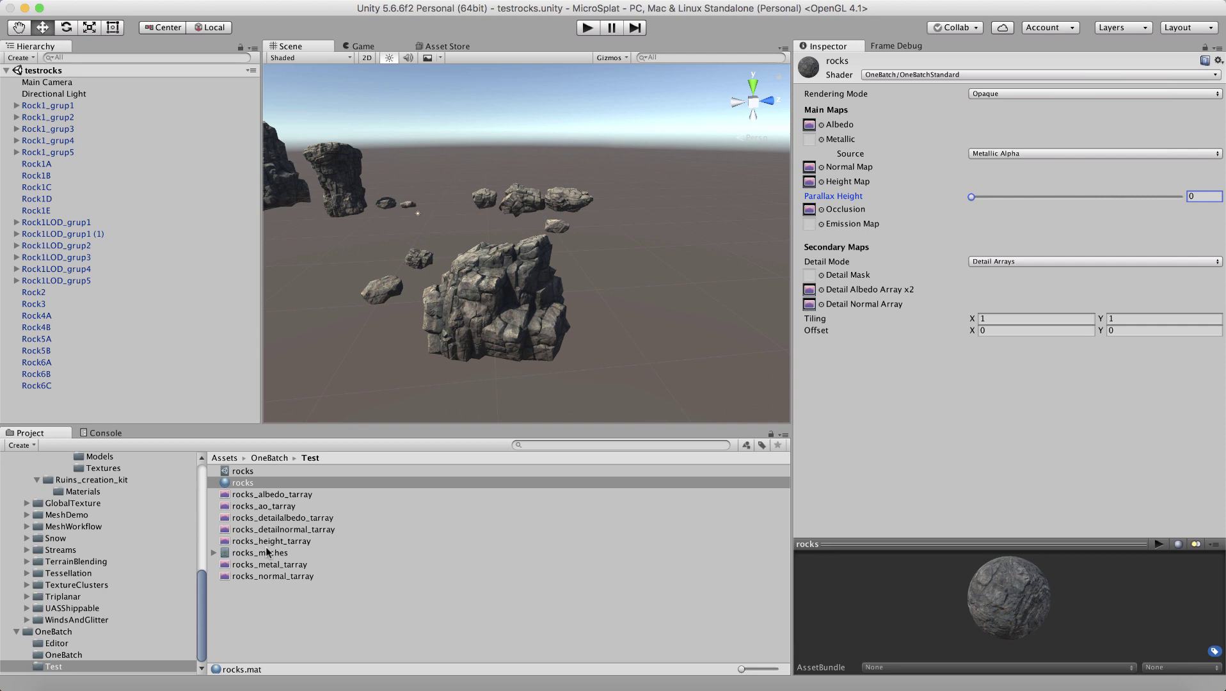
Assign rocks_metal_tarray to the Metallic slot and set Tiling X and Y to 9.
drag(268, 565, 814, 143)
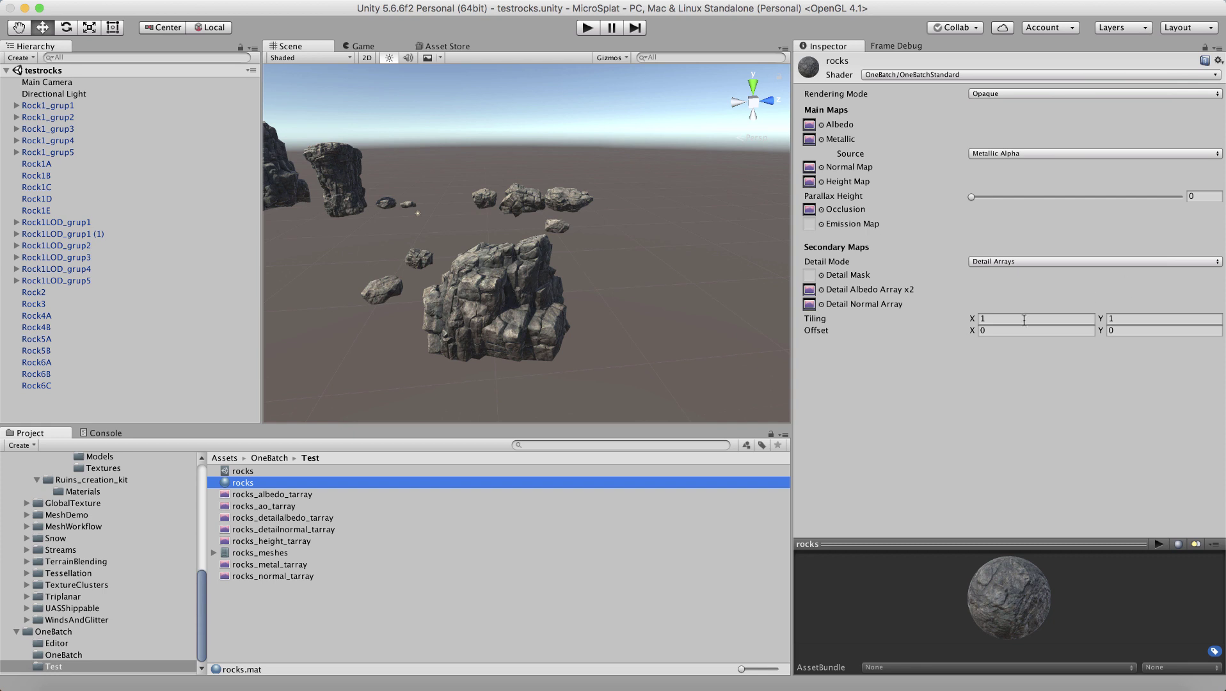
click(1001, 317)
text(9)
key(Tab)
text(9)
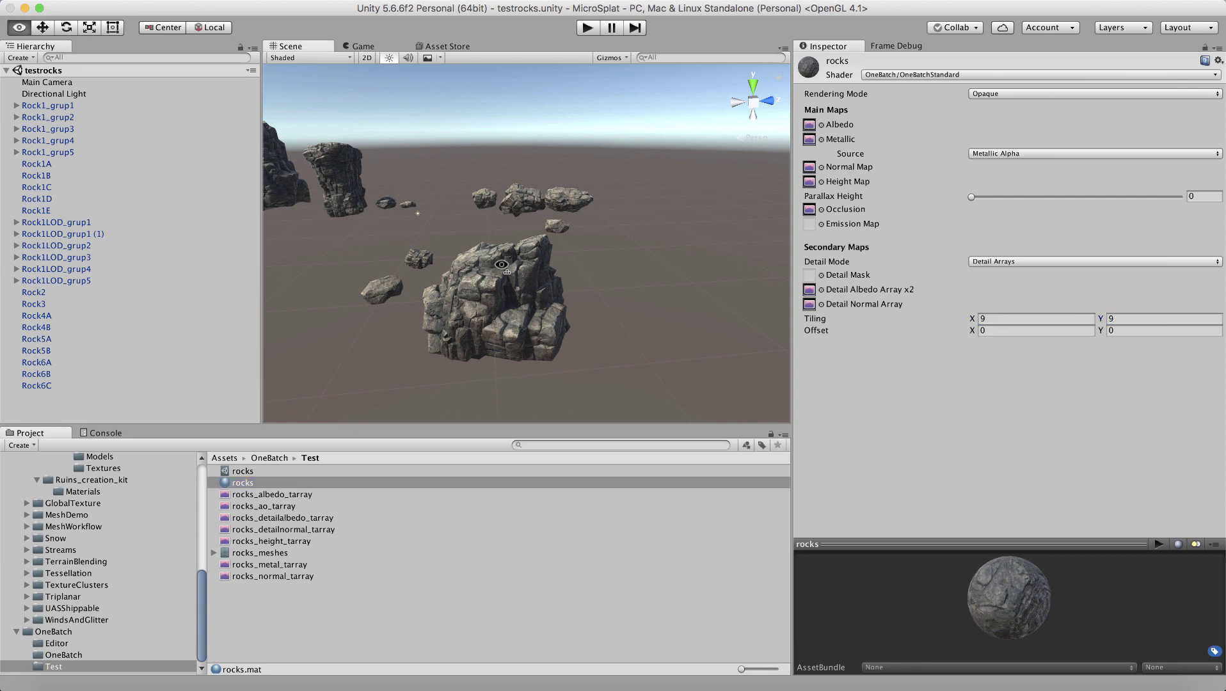
Orbit and pull back the Scene view to see all the rocks' denser texture detail.
alt+drag(500, 271, 473, 299)
alt+scroll(473, 298, up, 10)
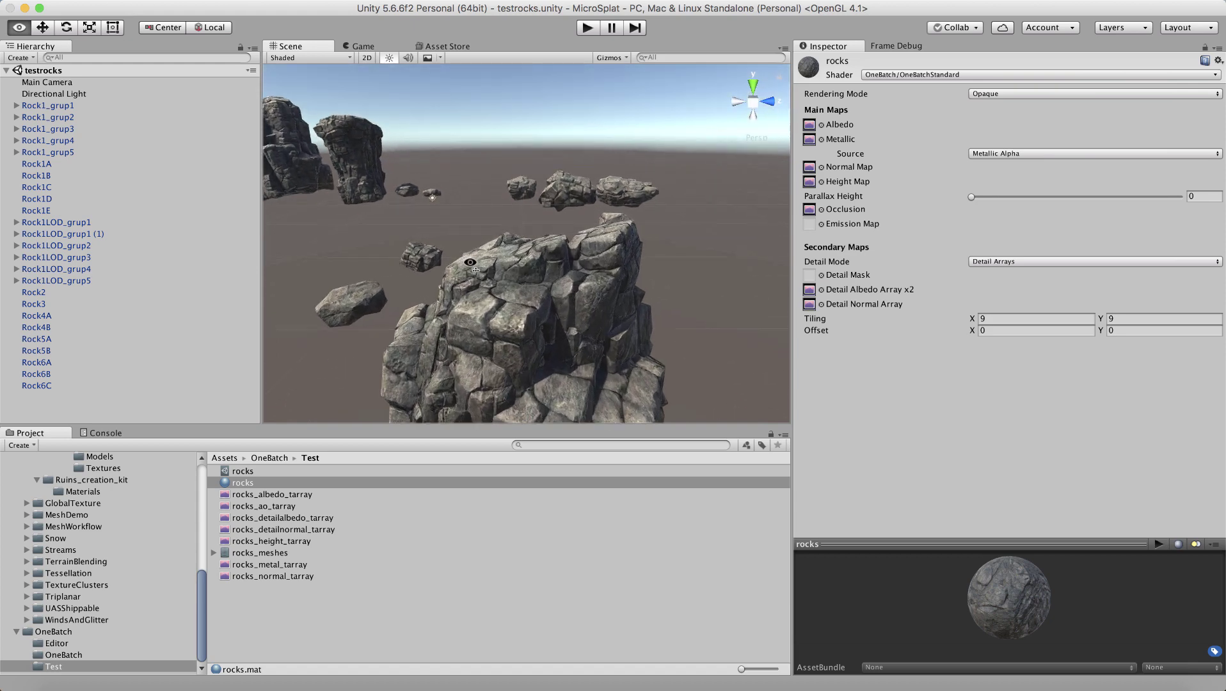
alt+scroll(479, 309, down, 10)
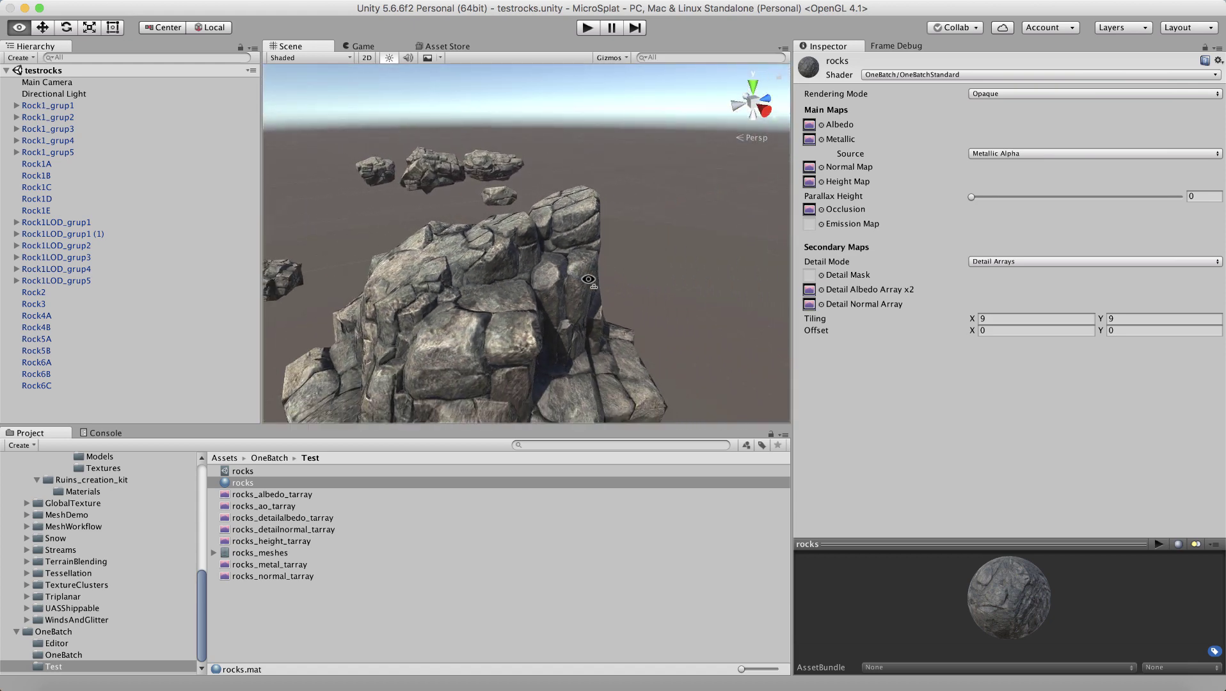
alt+drag(478, 309, 518, 279)
key(s)
key(a)
right_drag(518, 280, 517, 281)
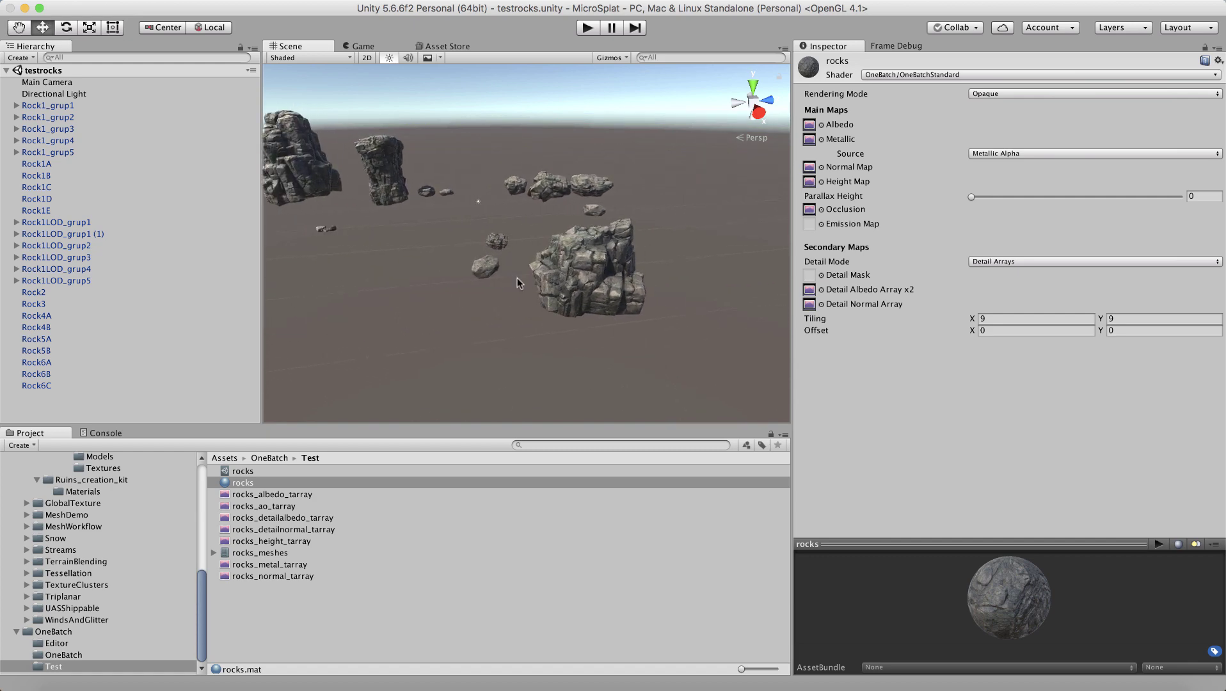
Run the scene and enable the Frame Debugger to capture its 13 rendering events.
click(586, 28)
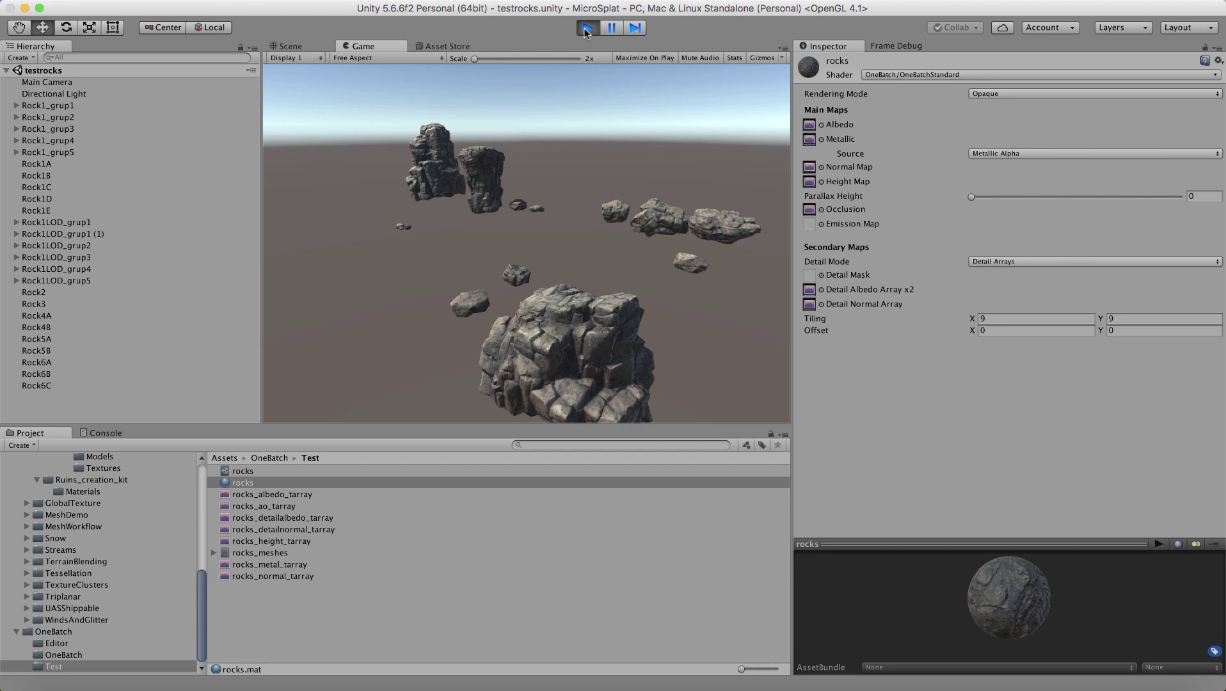
click(897, 48)
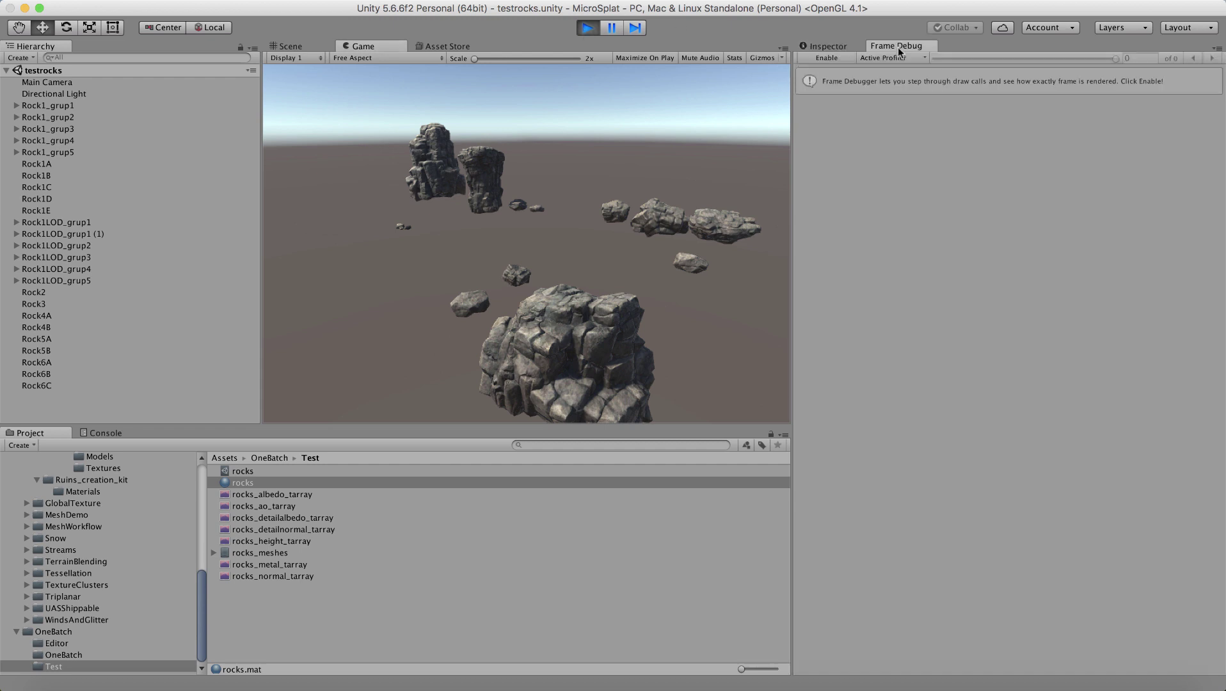
click(823, 58)
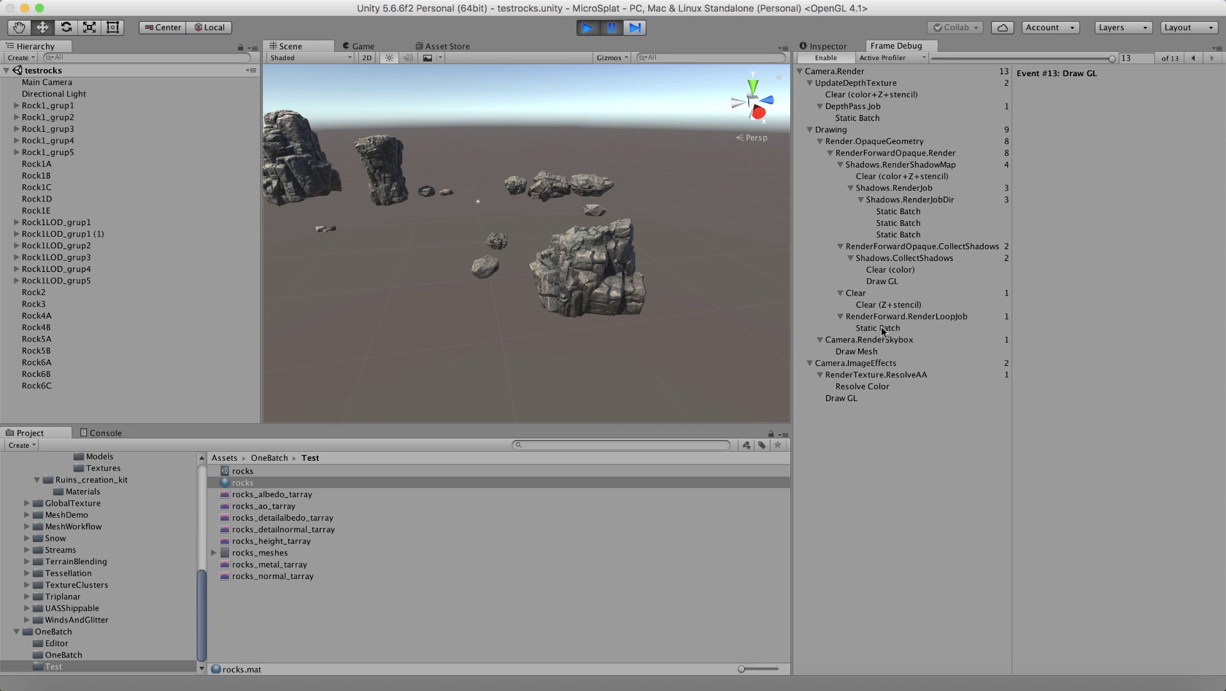
Stop play mode and inspect the rocks_albedo_tarray contents.
click(587, 27)
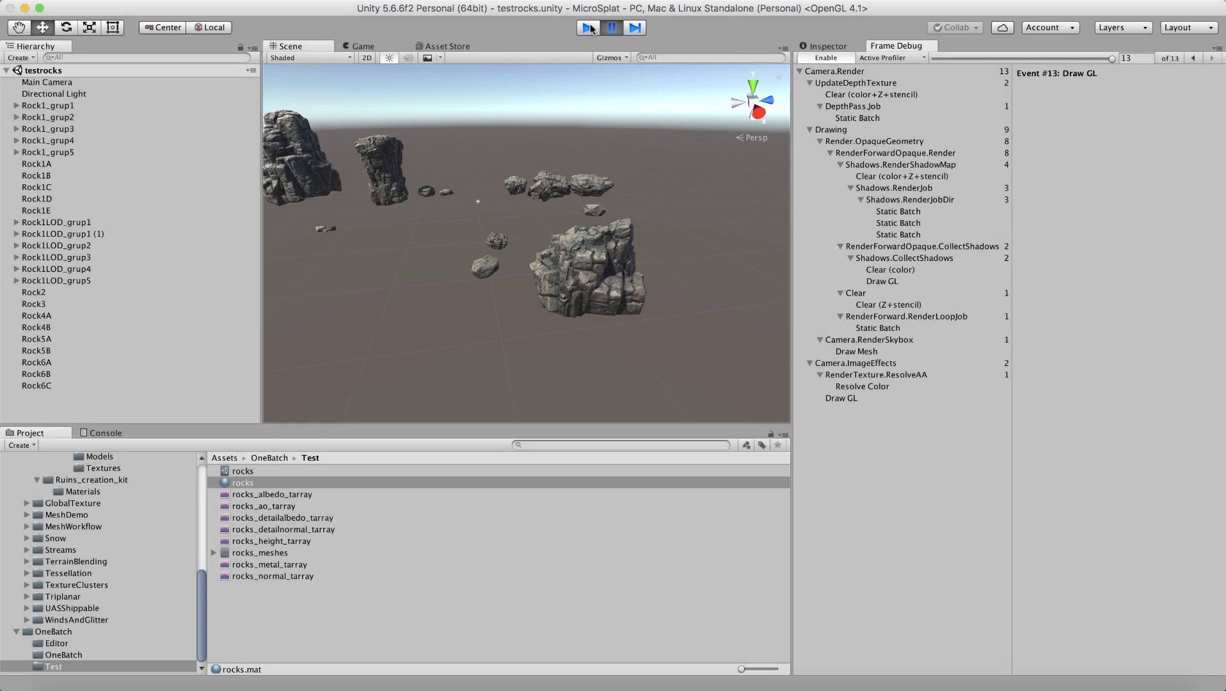
click(269, 493)
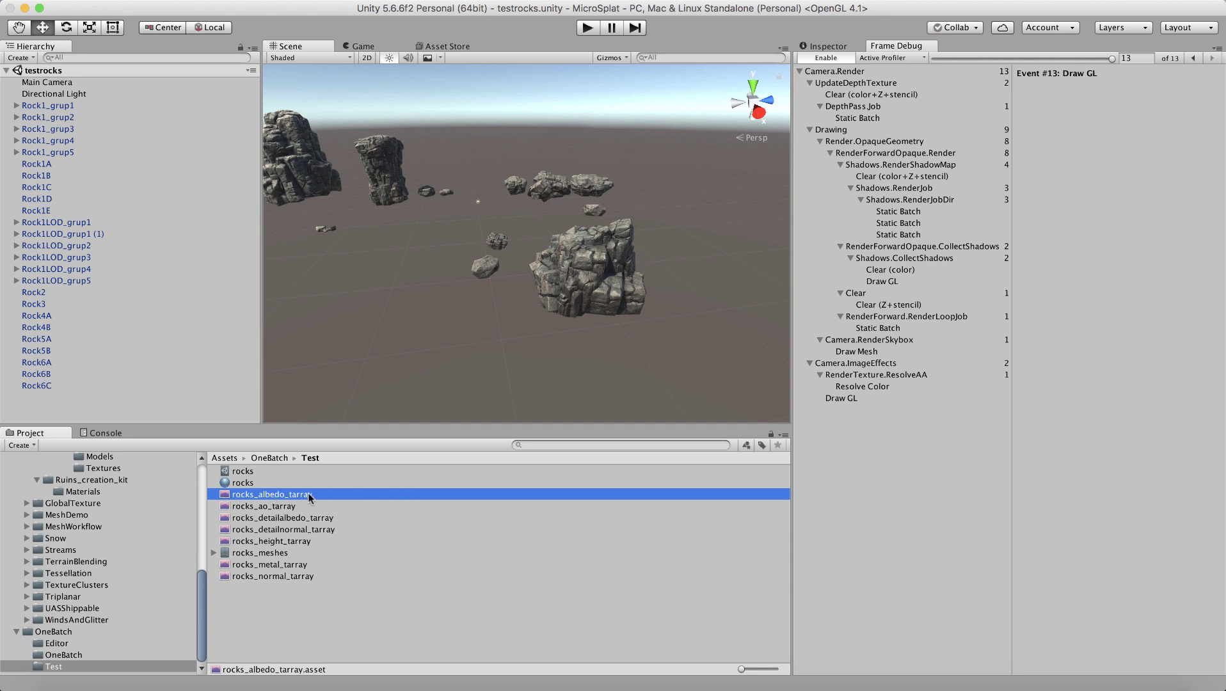
click(837, 47)
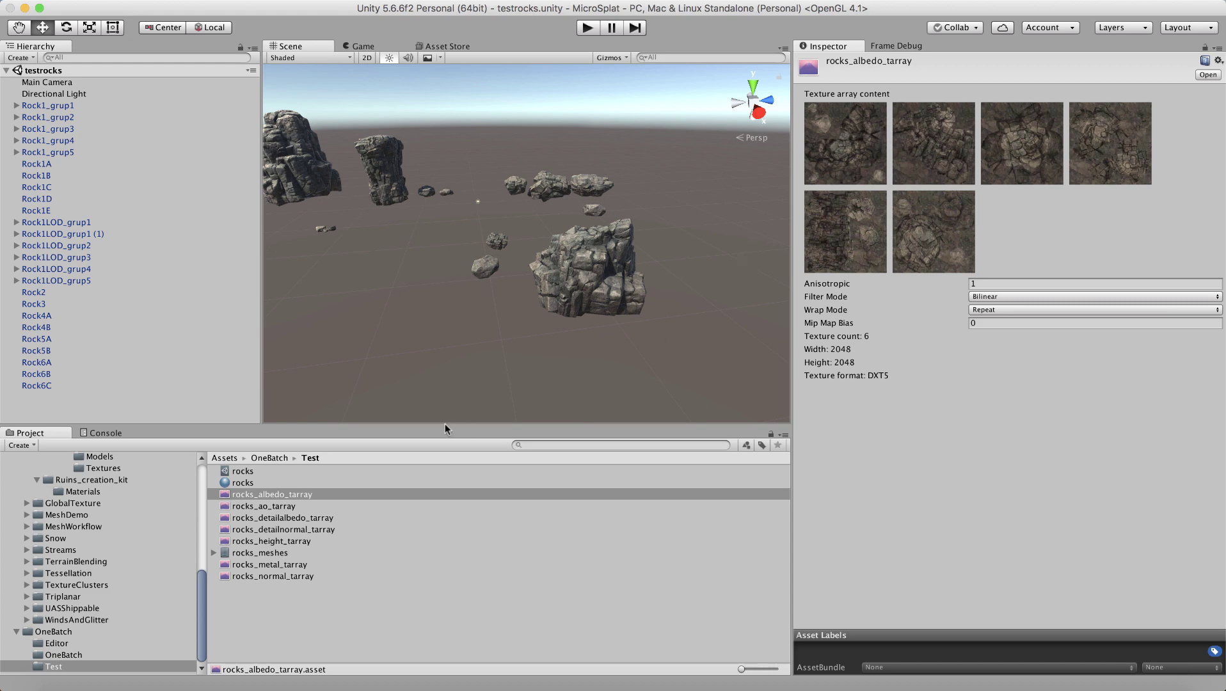
Compare the ambient occlusion, detail albedo and detail normal texture arrays, then select the rocks material.
click(306, 506)
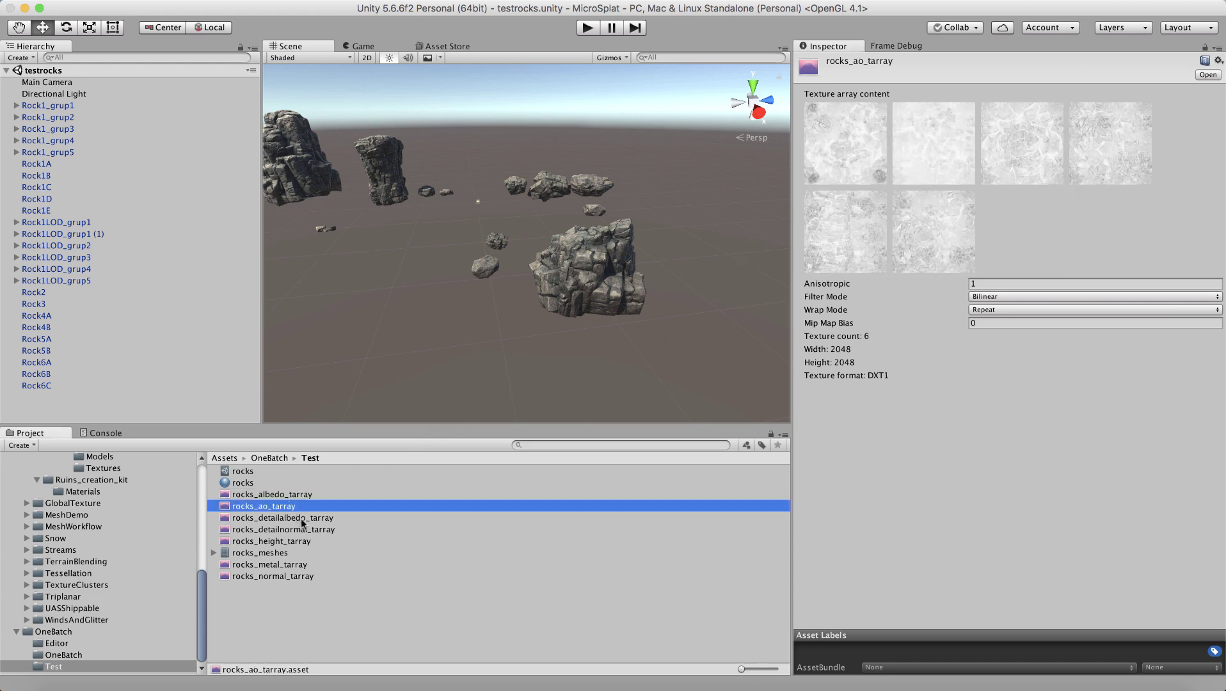
click(304, 520)
click(305, 532)
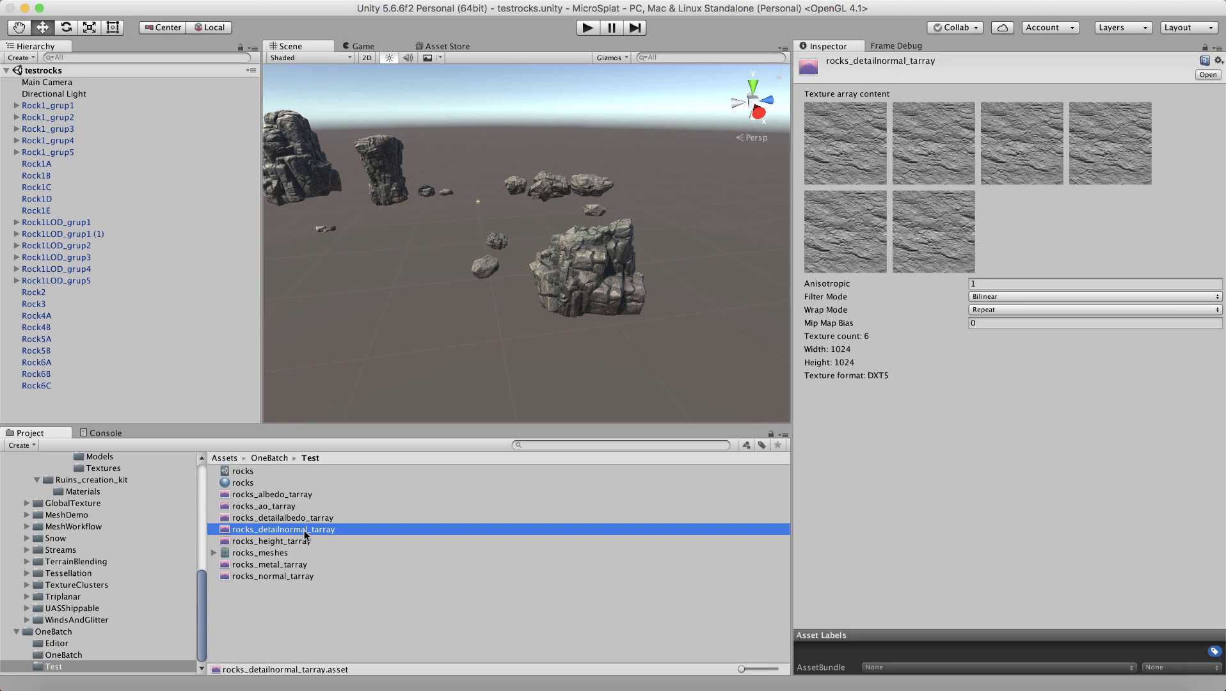
key(Up)
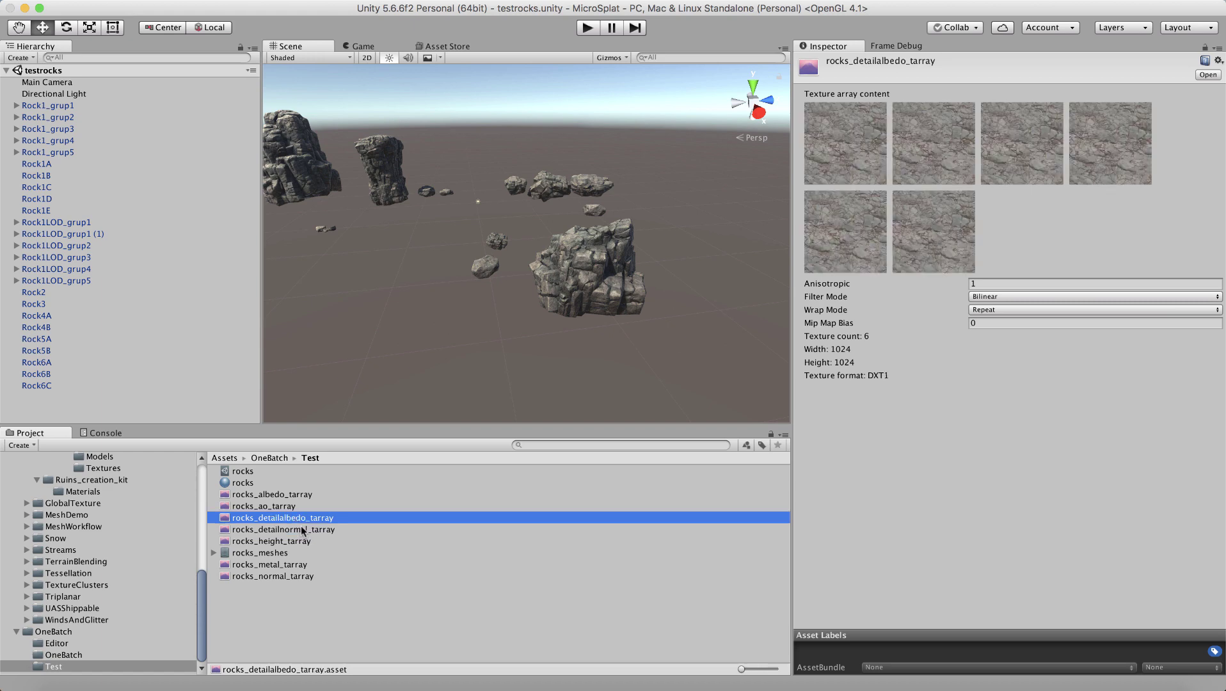
key(Down)
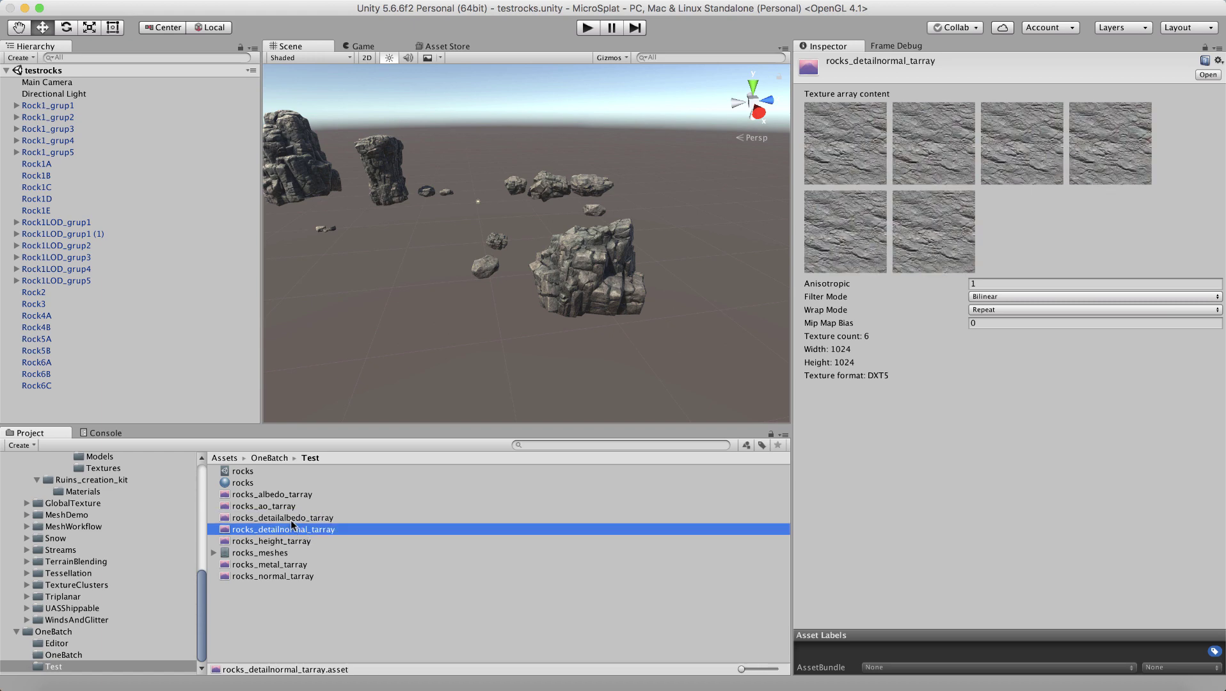
click(295, 519)
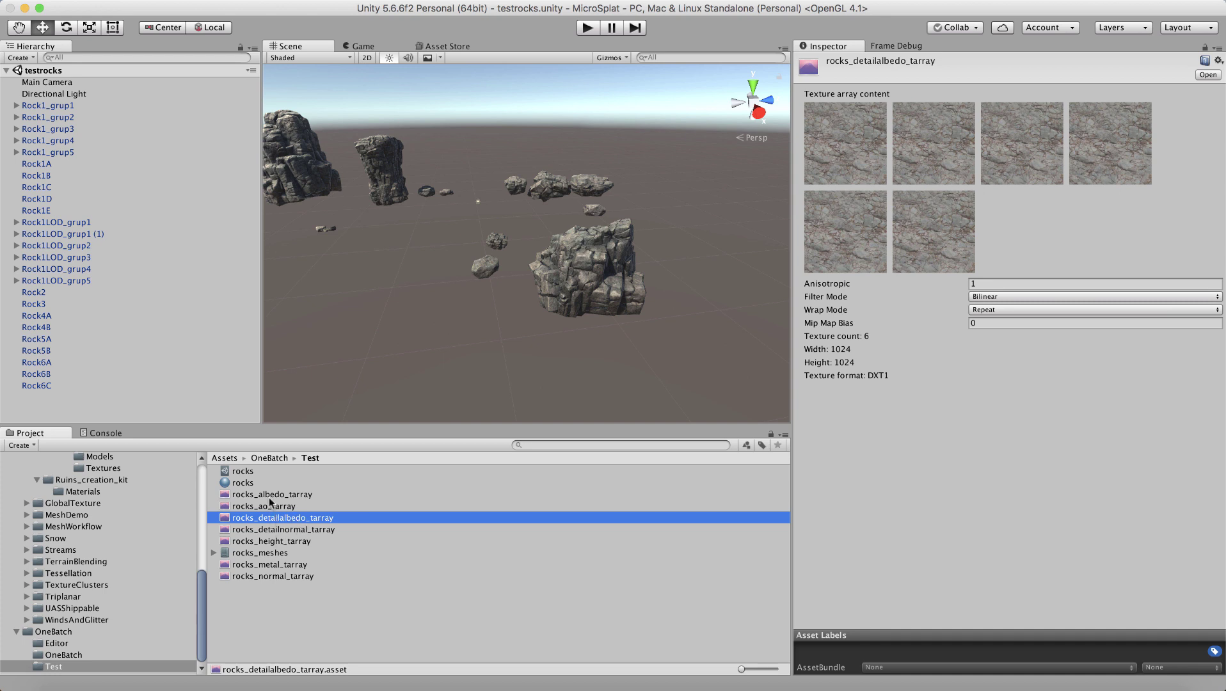
click(239, 482)
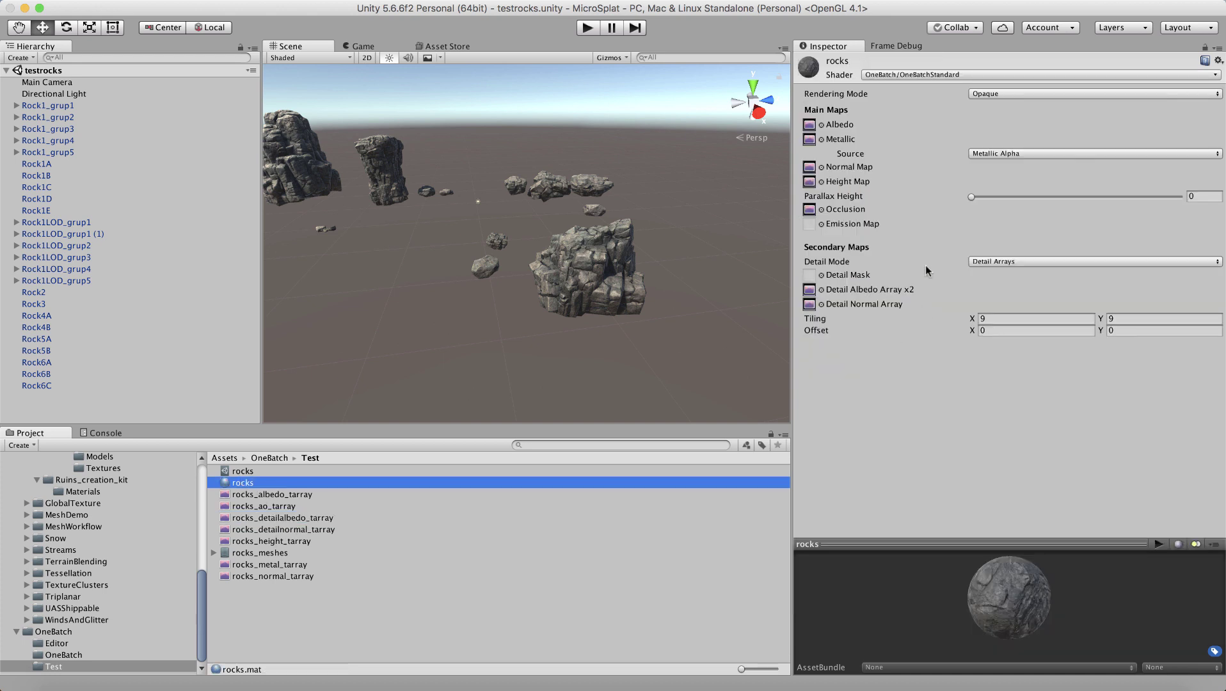
Leave the rocks material's Detail Mode on Detail Arrays and select the rocks_meshes asset.
click(998, 262)
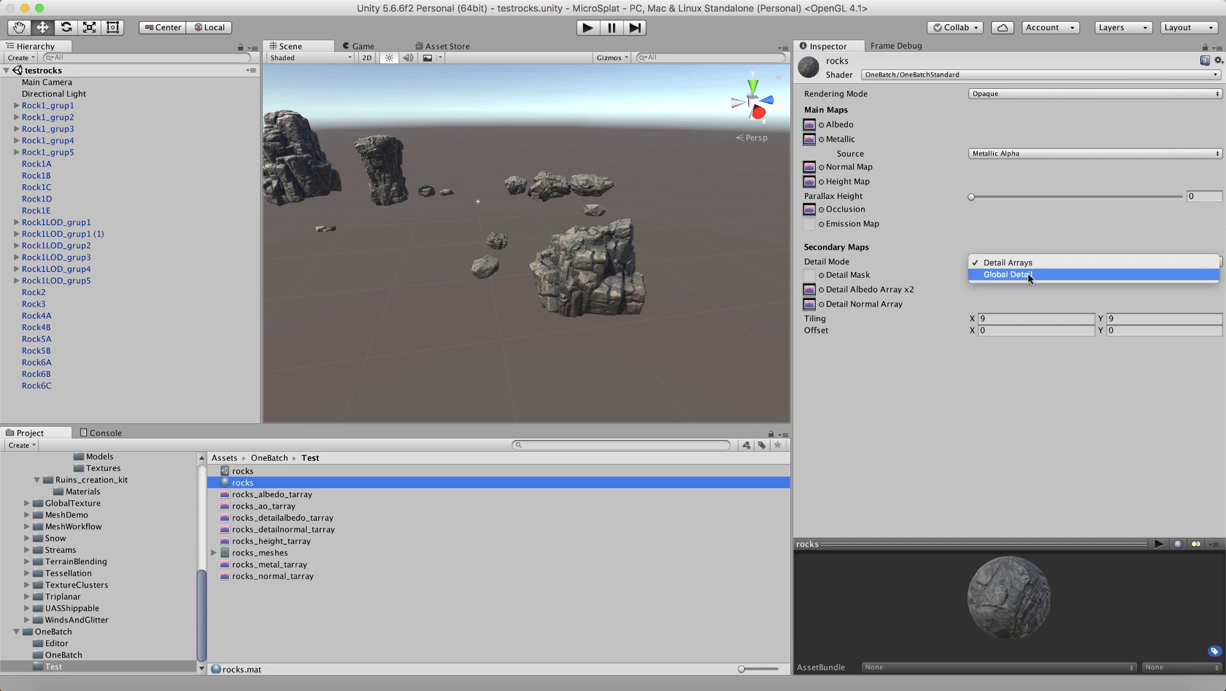
click(924, 403)
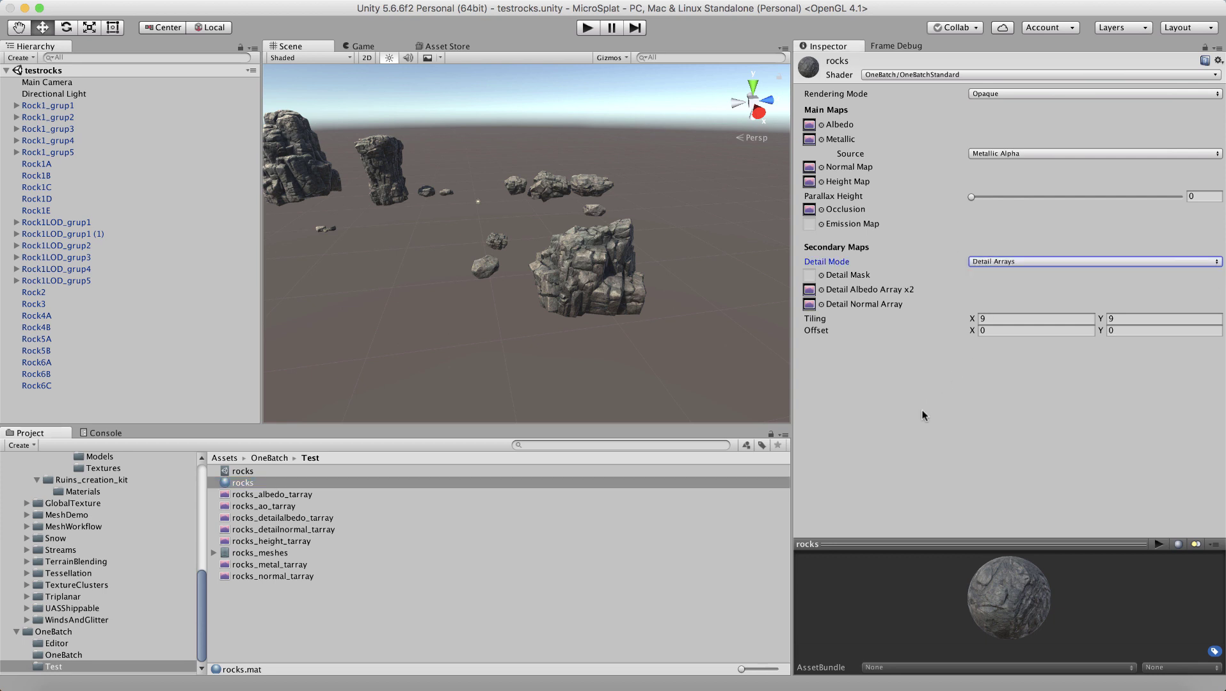
click(248, 554)
Expand rocks_meshes, browse its polySurface sub-meshes, then collapse the list again.
click(213, 552)
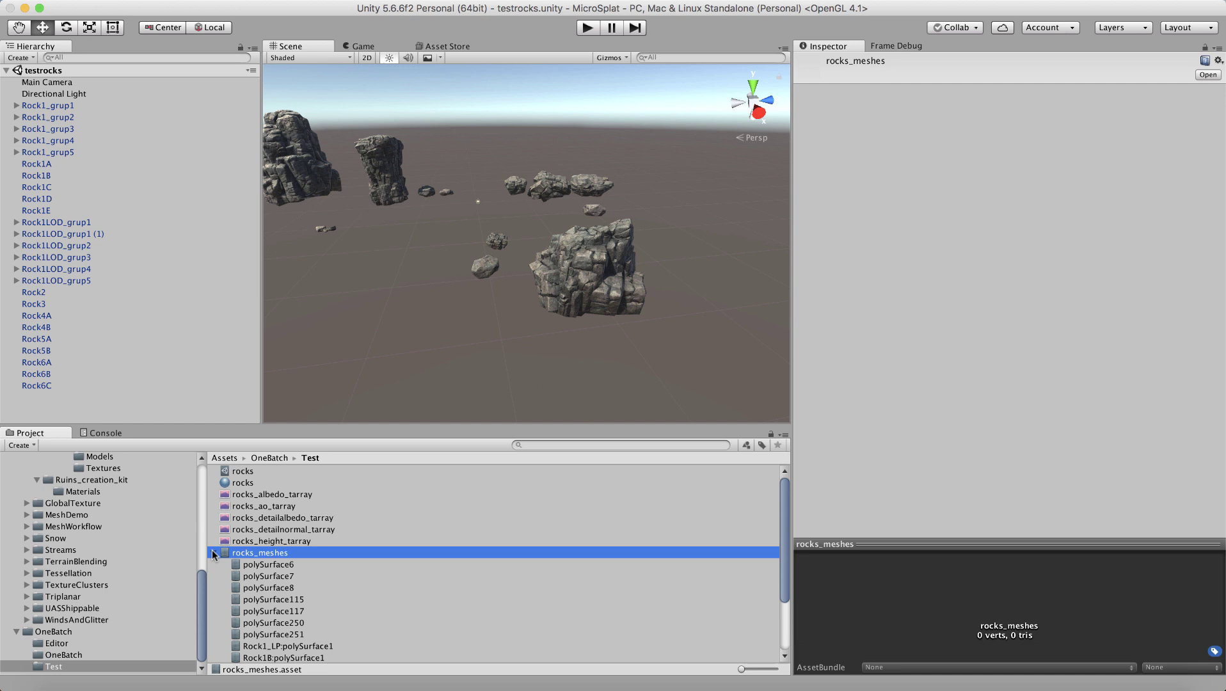
scroll(287, 565, down, 5)
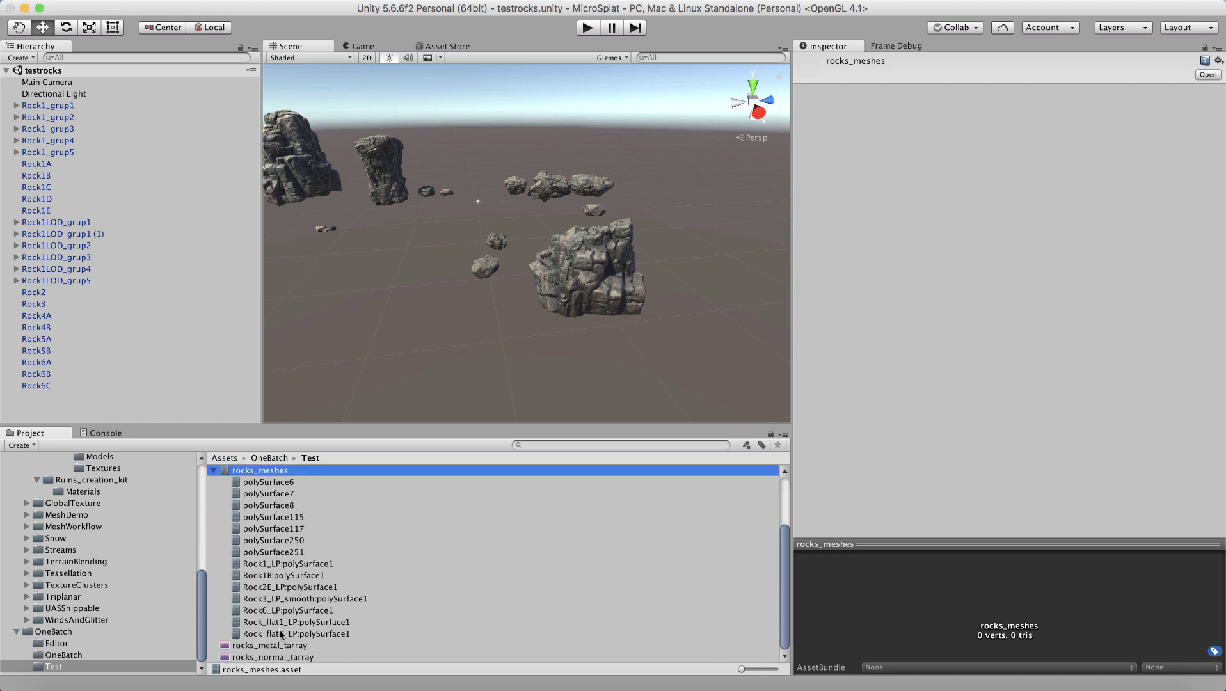
scroll(305, 534, up, 5)
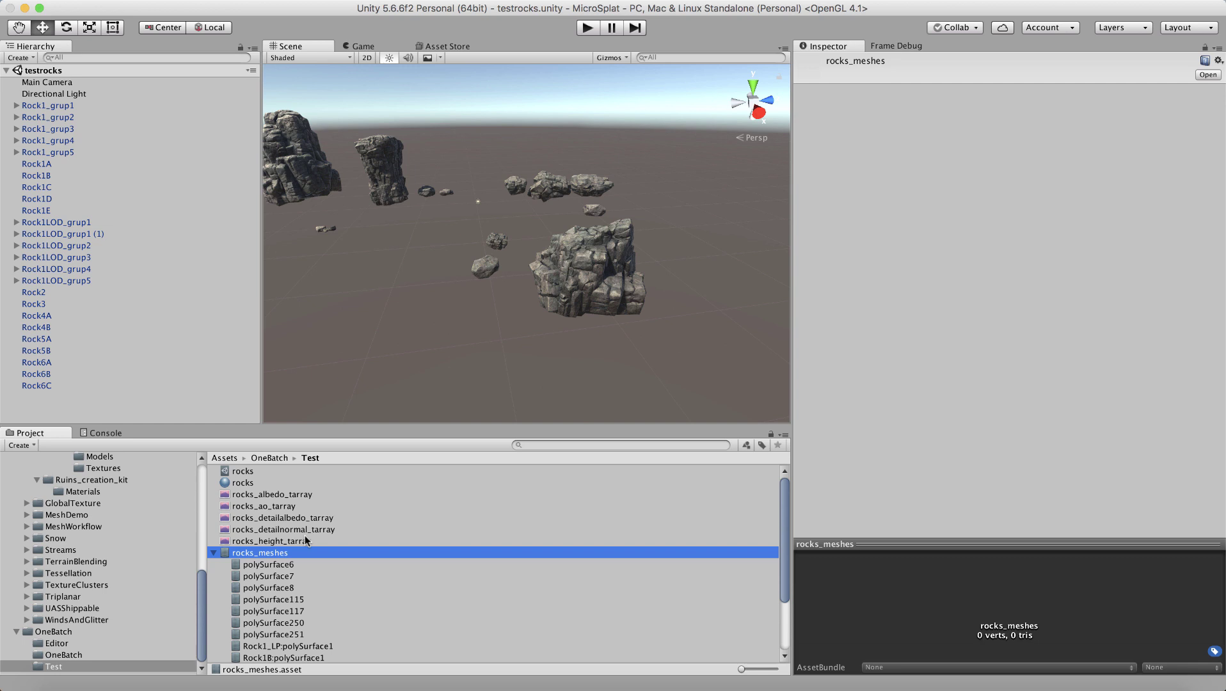
click(212, 552)
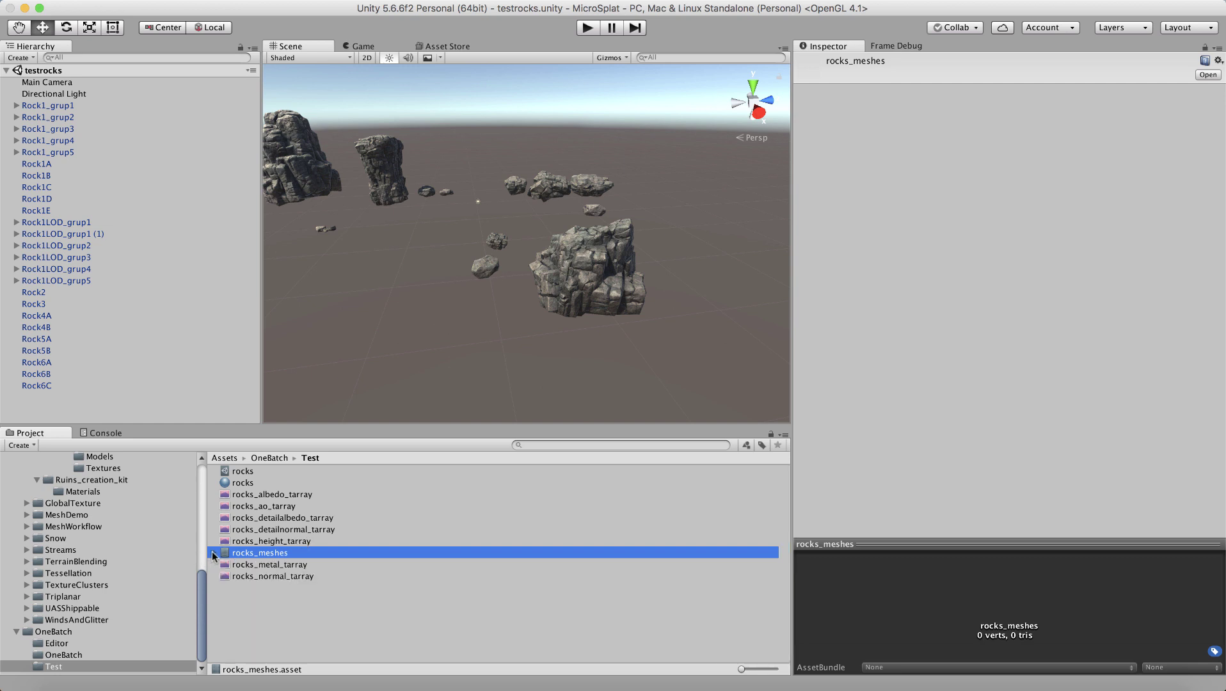
Revert the rocks batch from the rocks config asset and orbit the Scene to check the rocks.
click(241, 471)
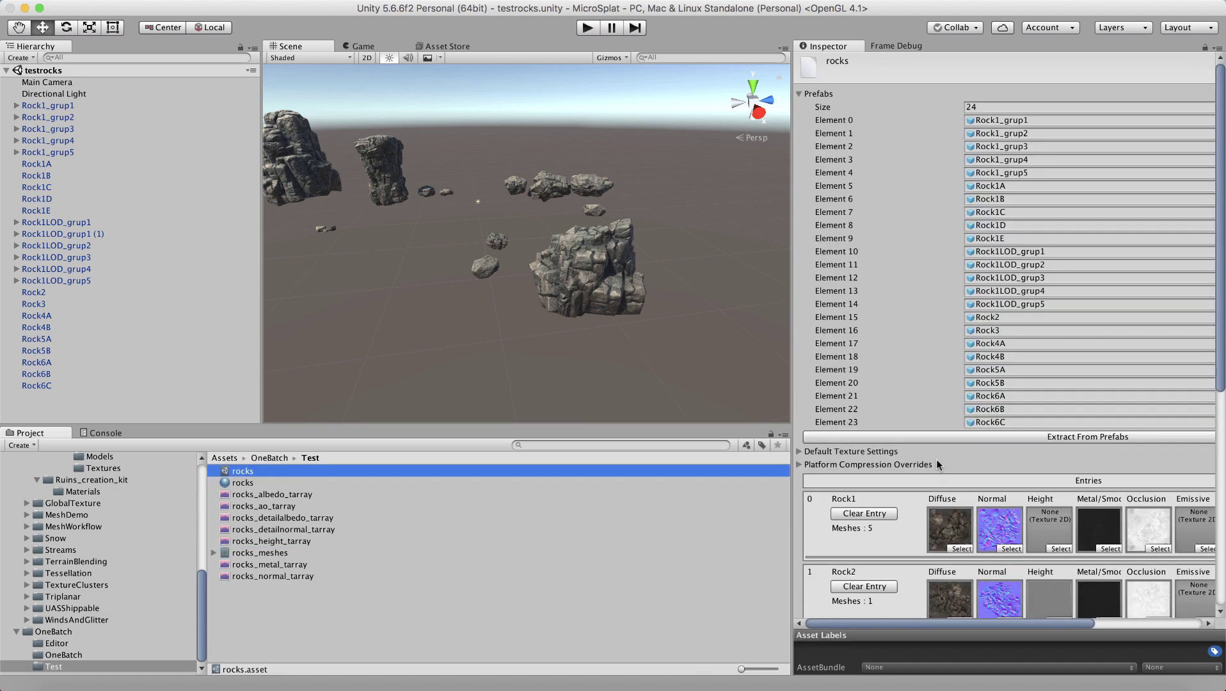
scroll(918, 516, down, 10)
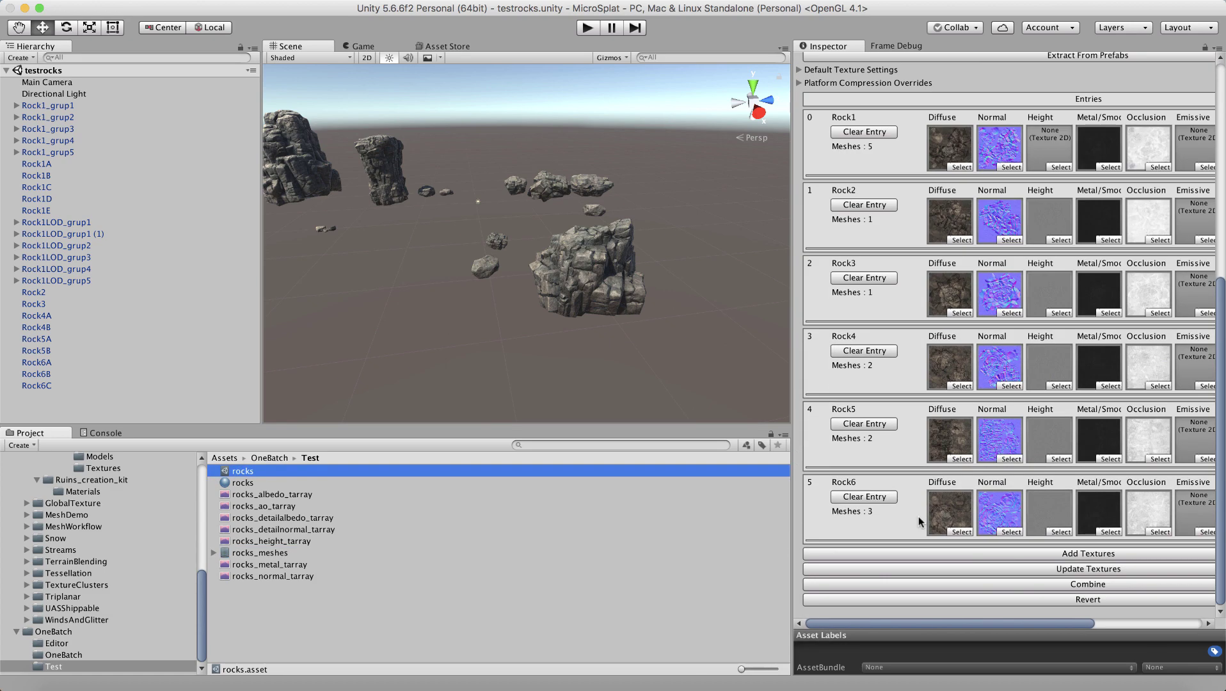
click(1067, 597)
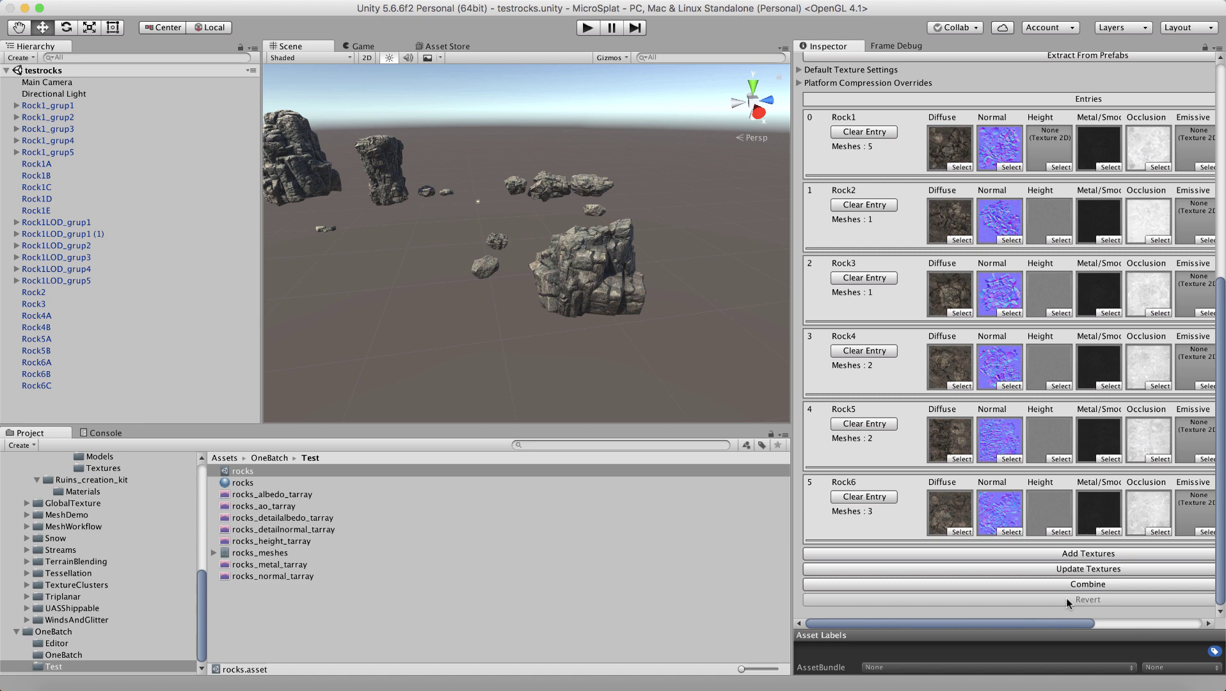
alt+drag(636, 224, 642, 217)
alt+scroll(643, 218, up, 10)
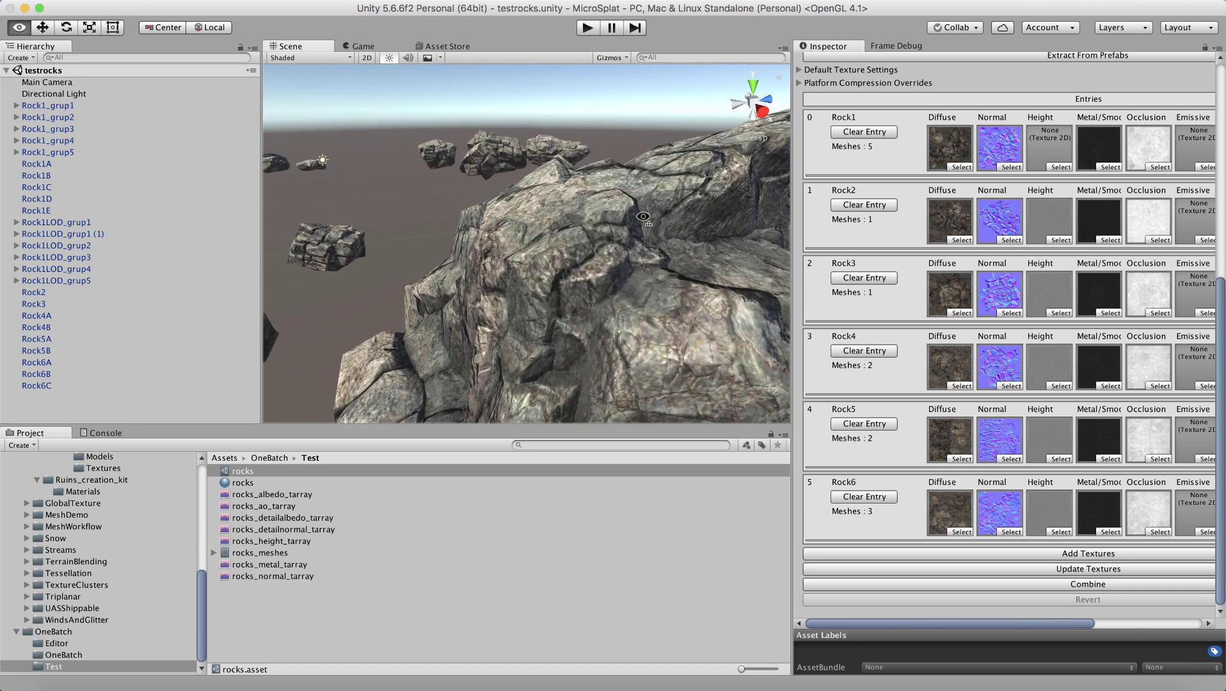
Confirm Rock1A uses the Rock1_LP:polySurface1 mesh and Rock1 material, then open the OneBatch folder.
scroll(643, 217, down, 10)
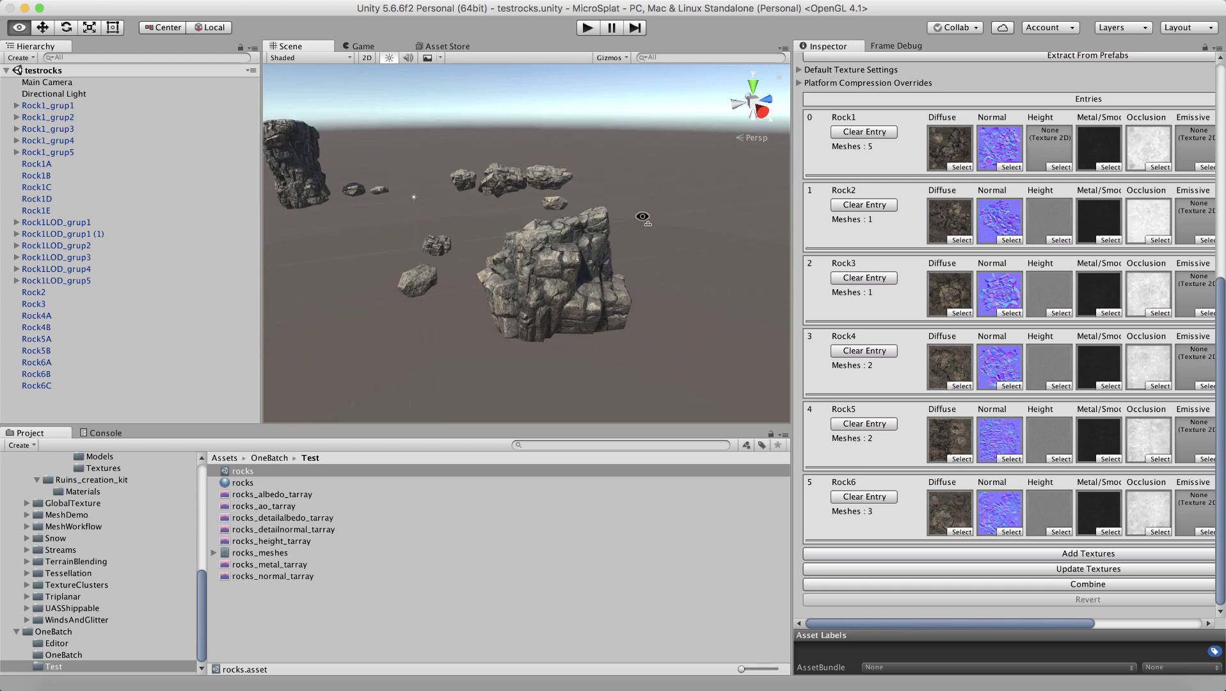
click(578, 230)
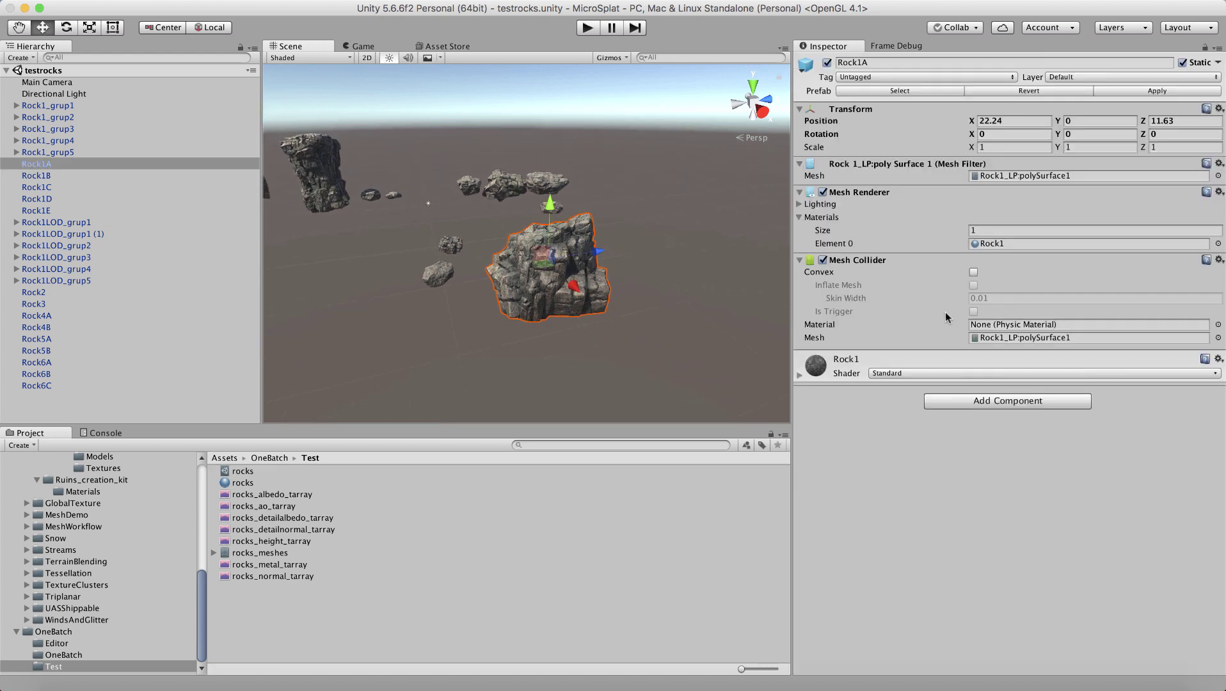
click(1001, 337)
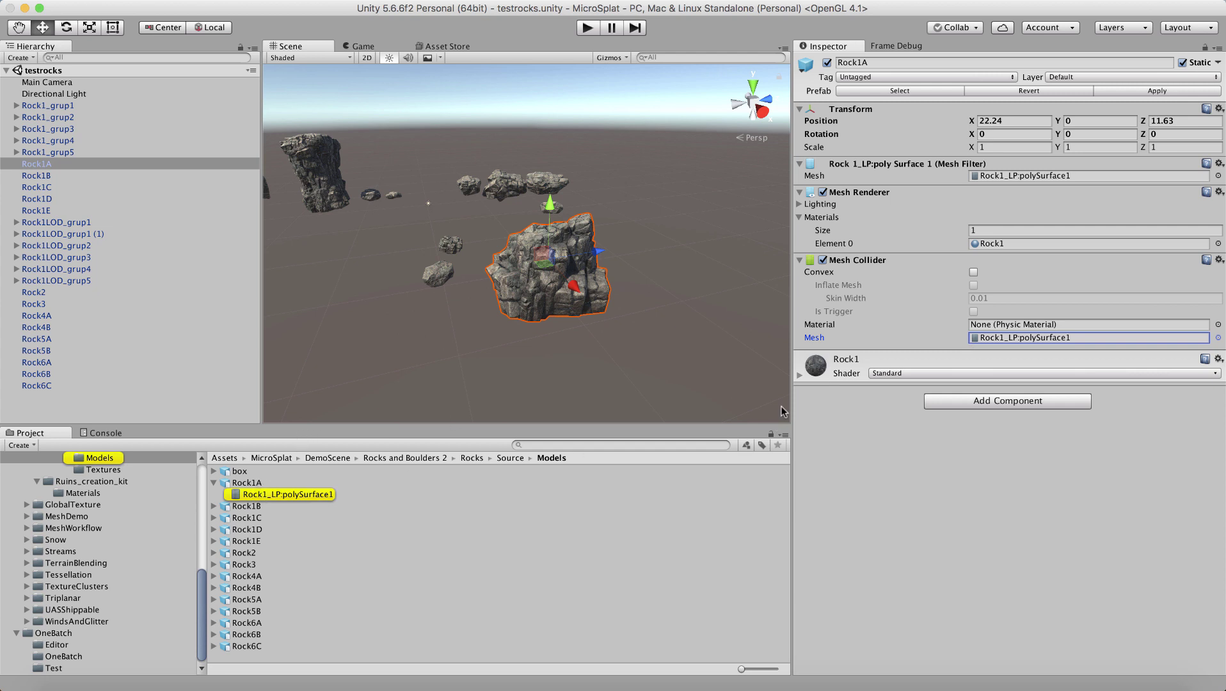
click(978, 245)
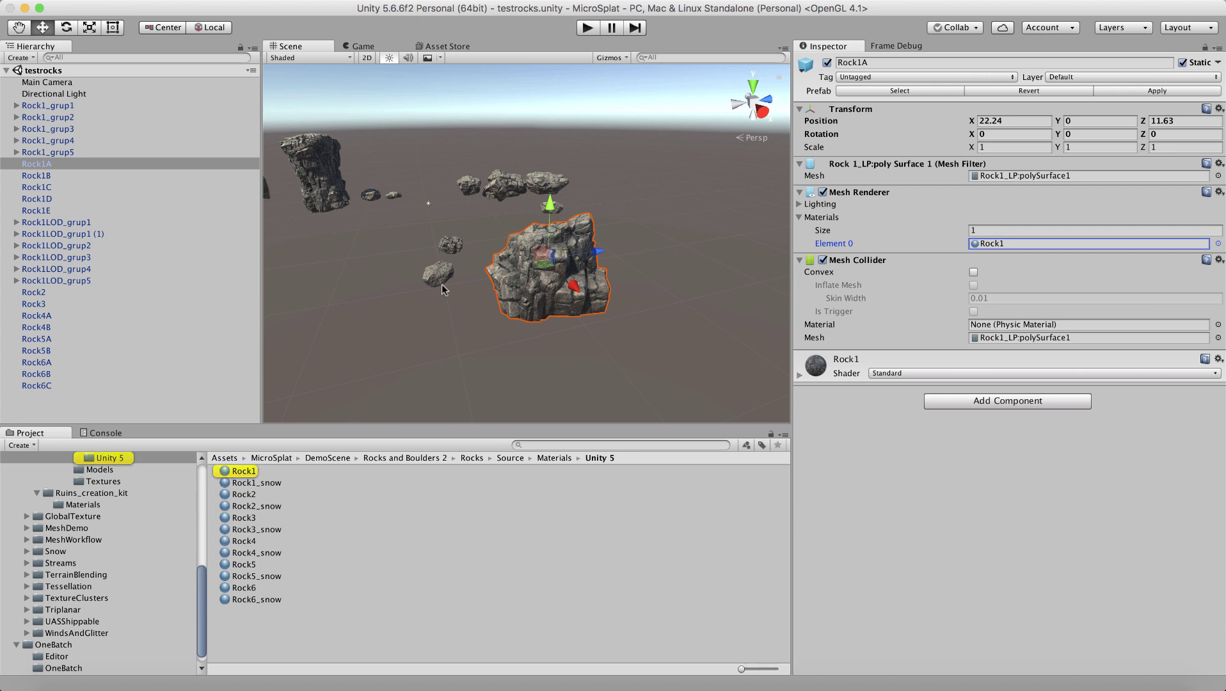
scroll(100, 561, down, 1)
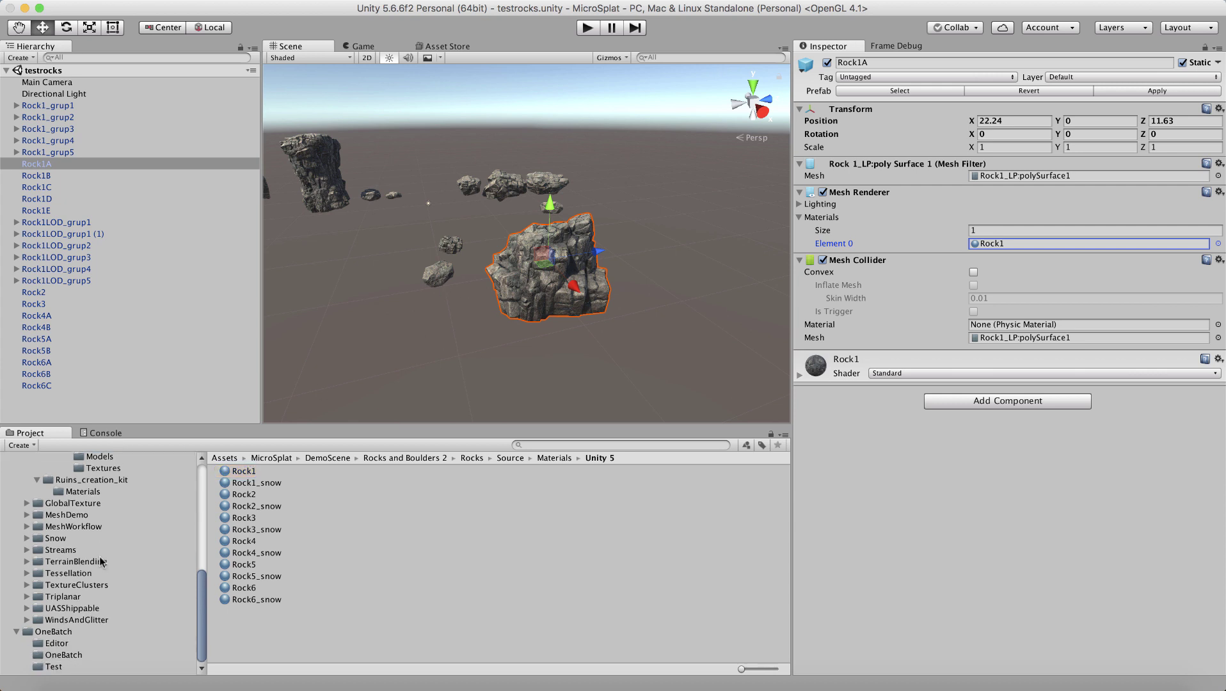
click(64, 633)
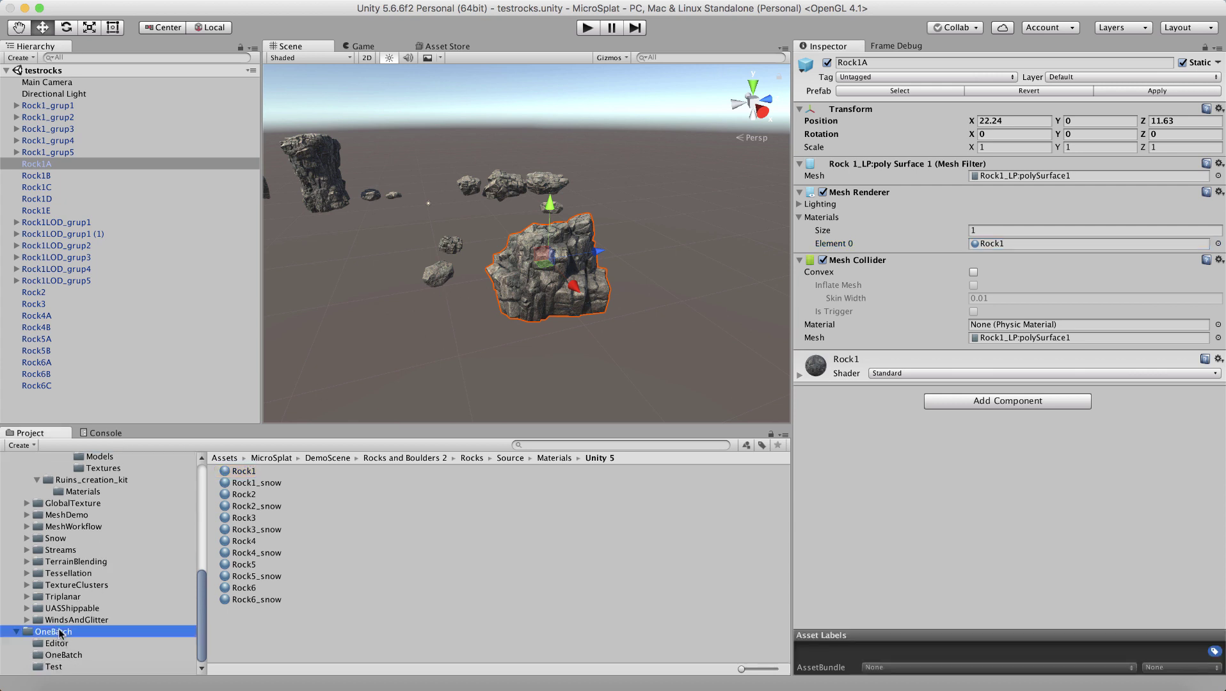
Select the rocks config in the Test folder and Combine its six rock entries into texture arrays.
click(53, 667)
click(235, 473)
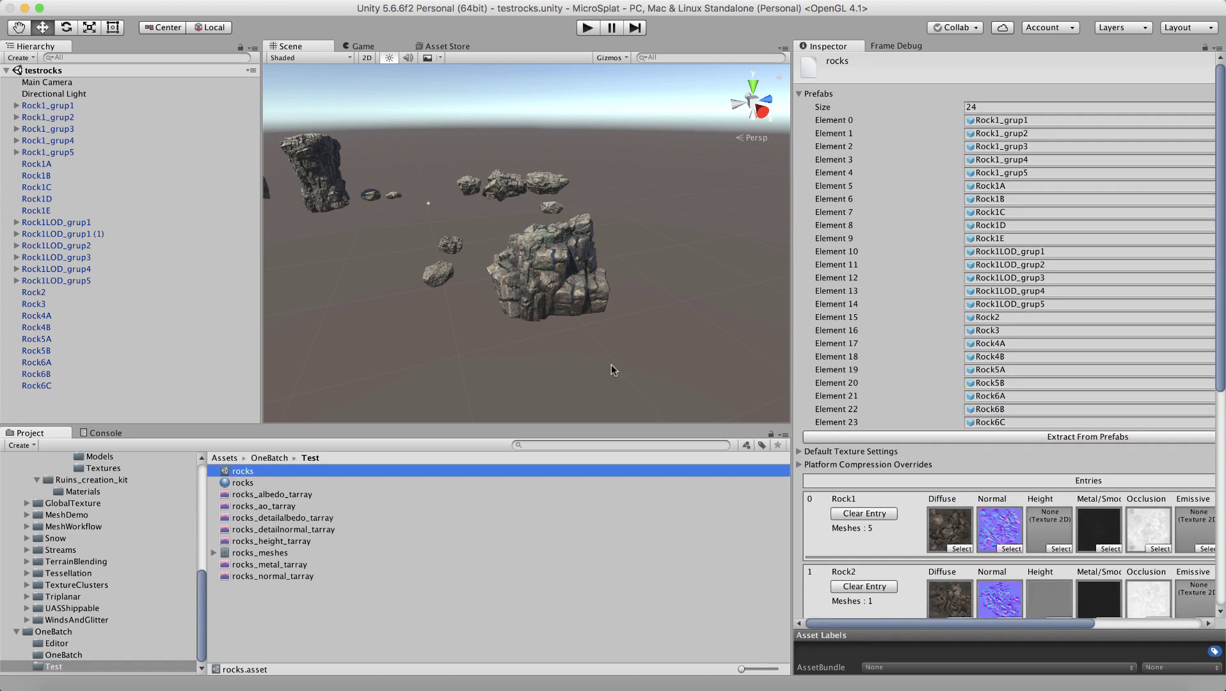
click(973, 433)
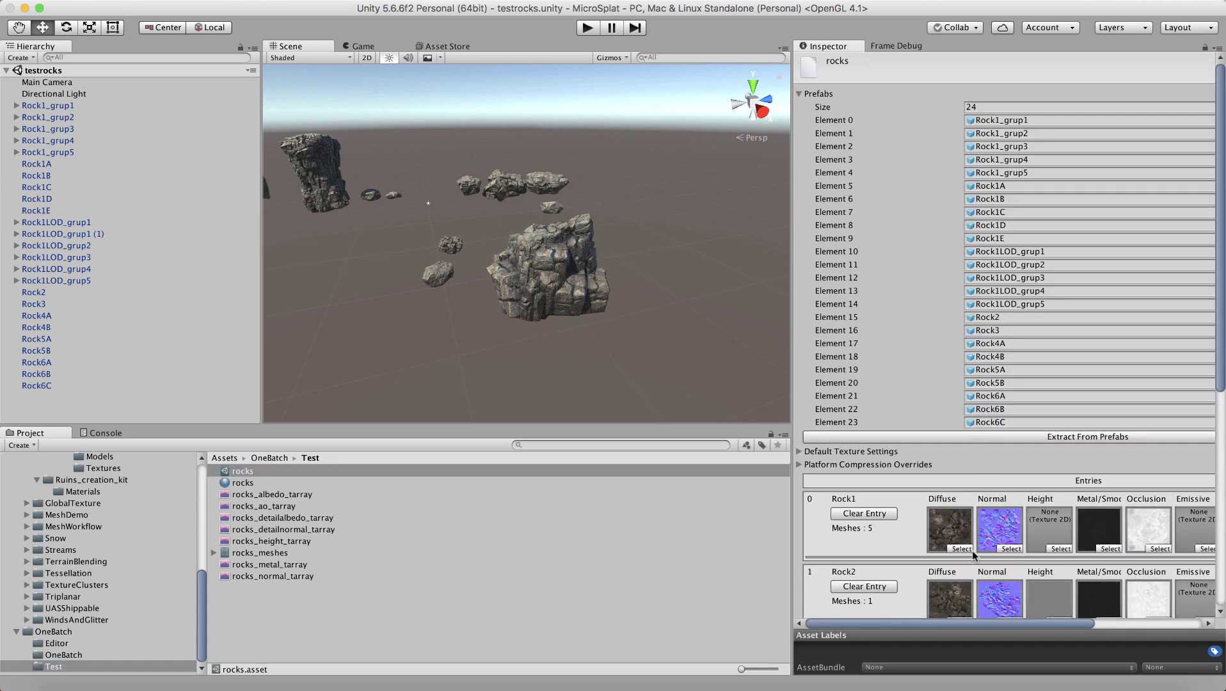
scroll(972, 550, down, 10)
click(1032, 587)
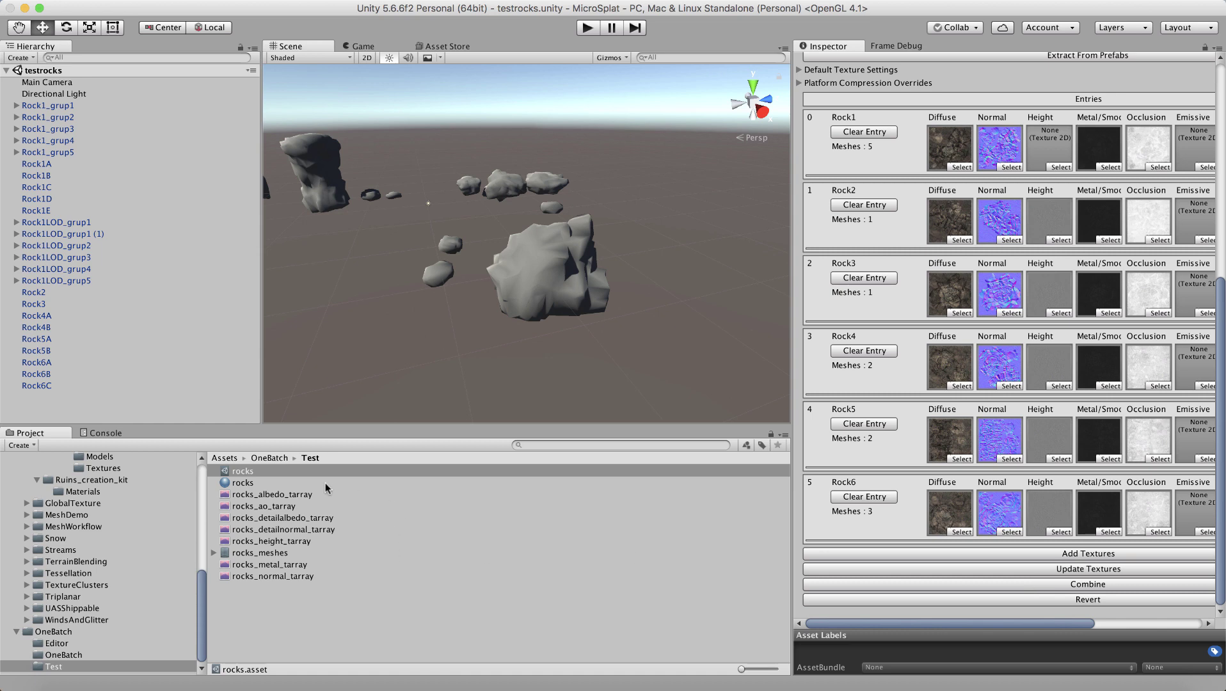
Delete the old rocks.mat, then select the rocks asset and collapse its texture entries list.
right_click(246, 484)
click(253, 472)
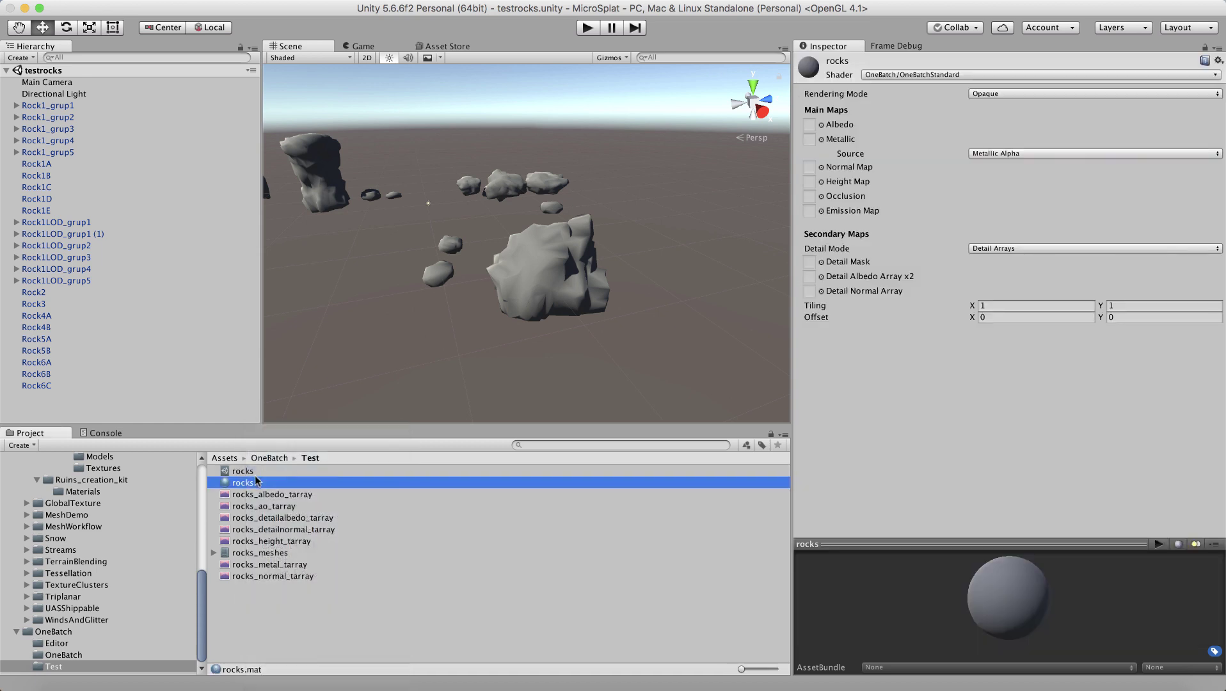
click(721, 236)
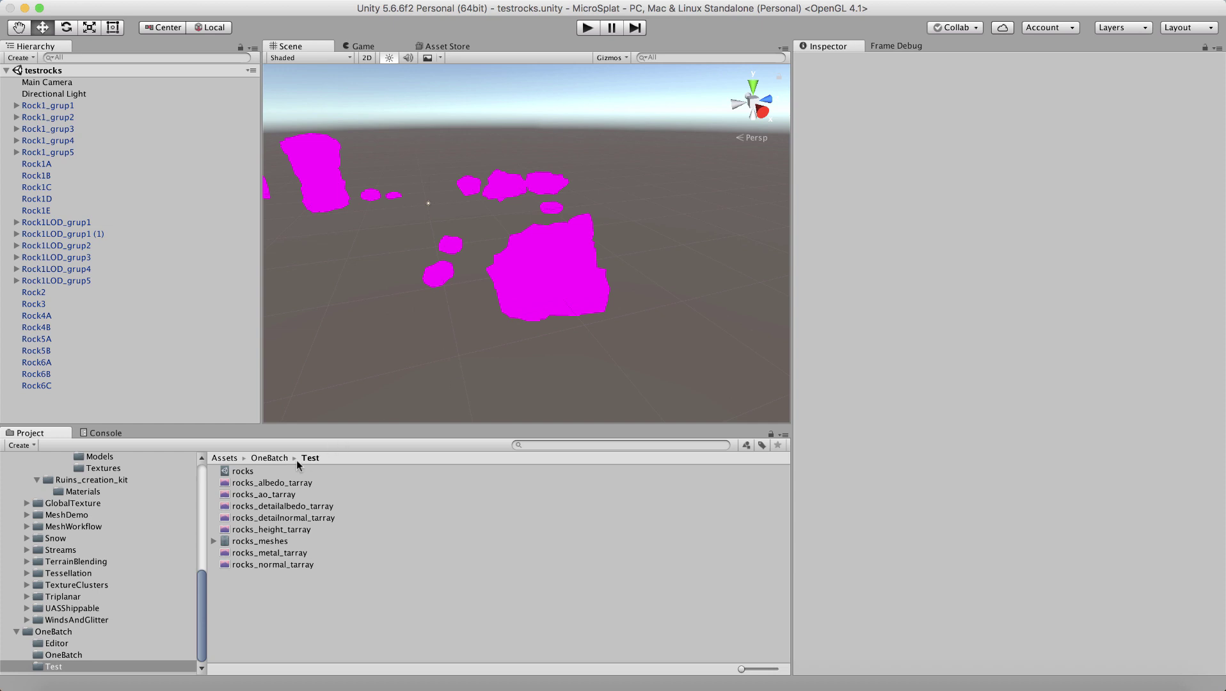
click(256, 471)
click(1010, 437)
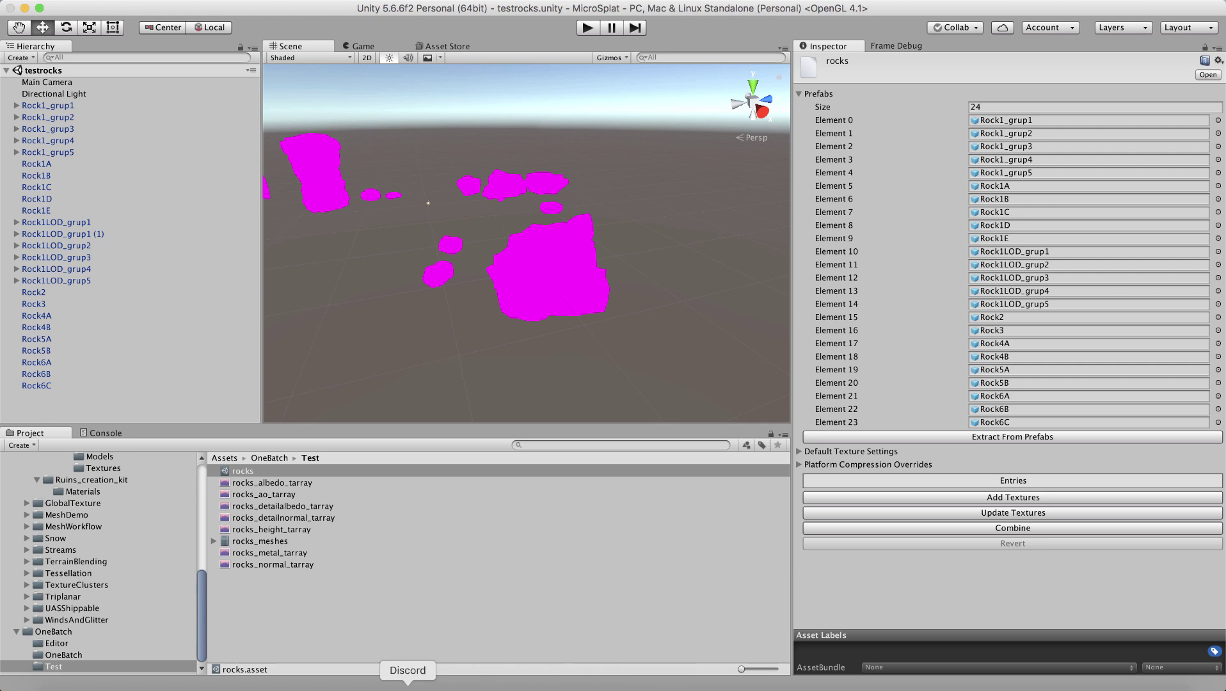
Discard all 25 changed prefab and material files in GitHub Desktop, then return to Unity.
click(362, 688)
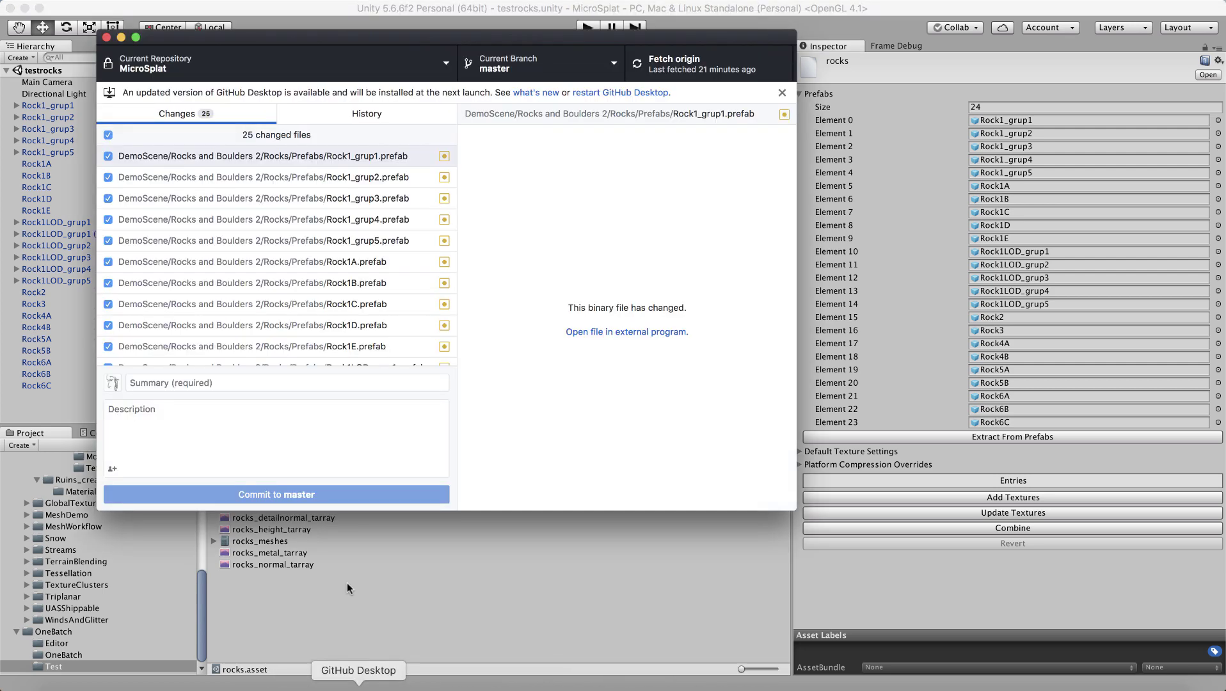
scroll(262, 264, down, 5)
shift+click(285, 354)
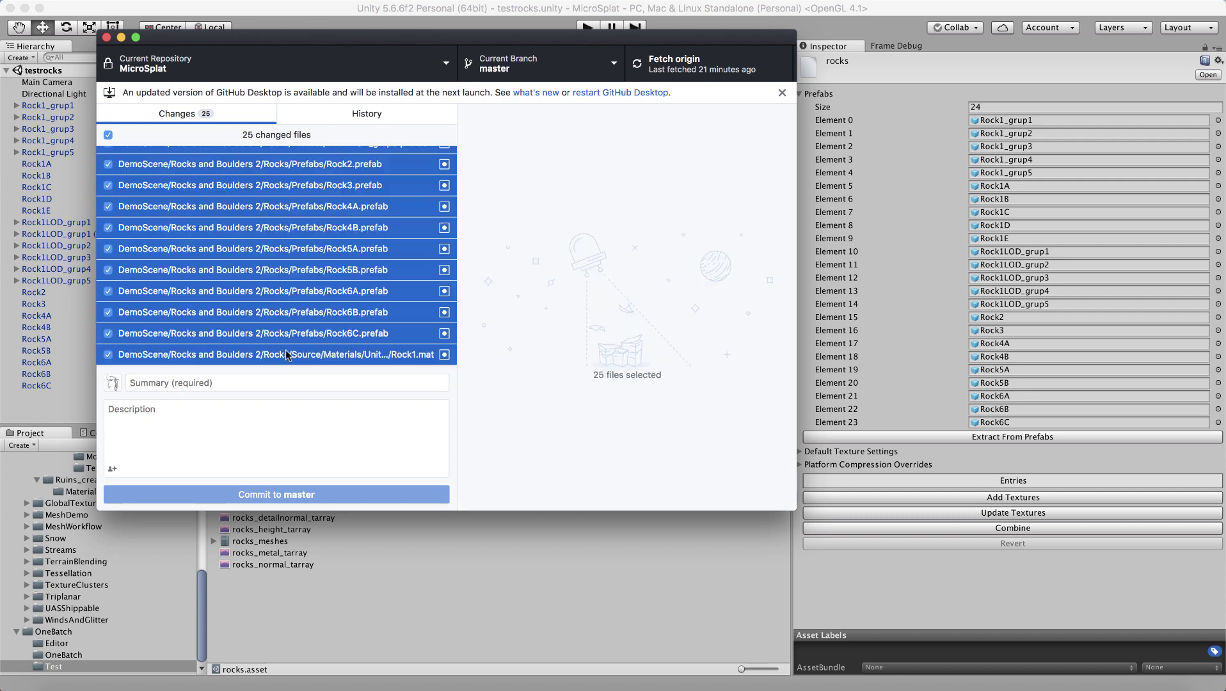
right_click(285, 353)
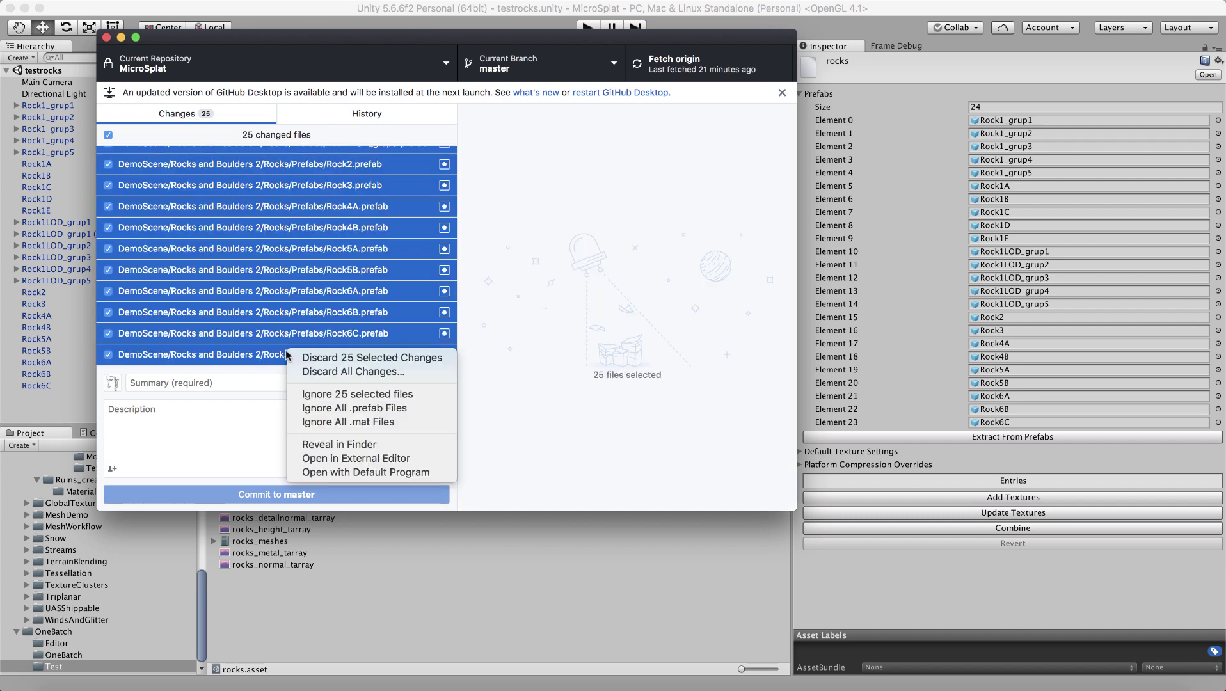
click(321, 371)
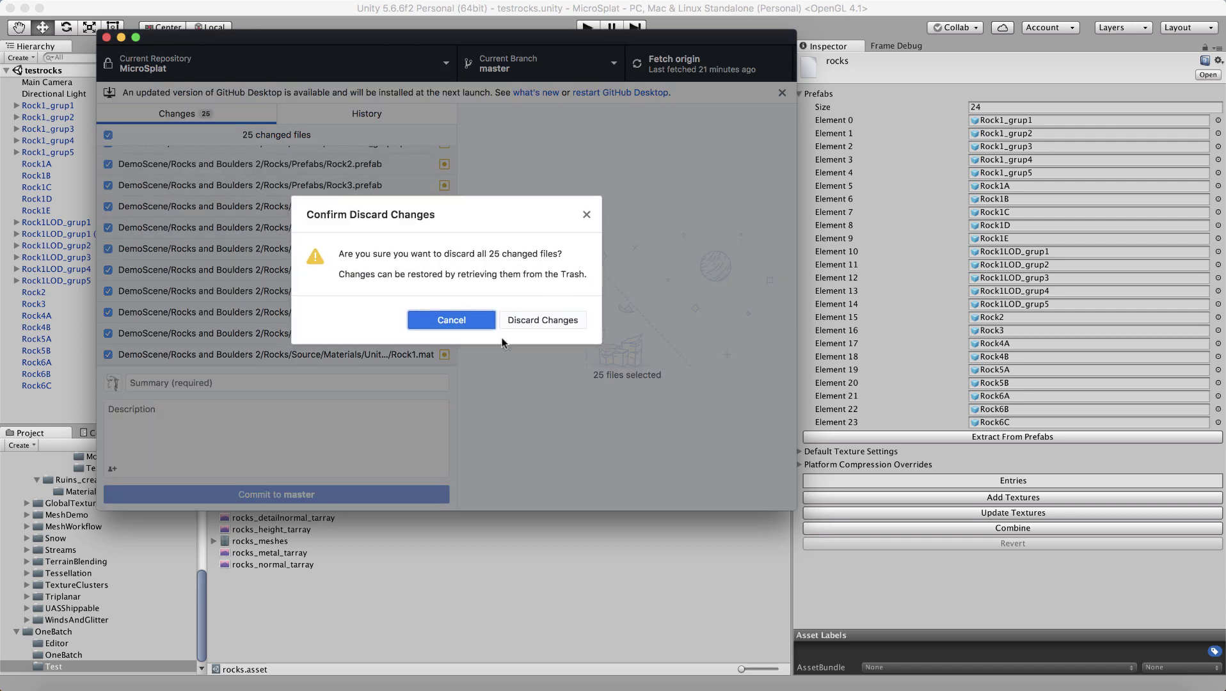
click(545, 319)
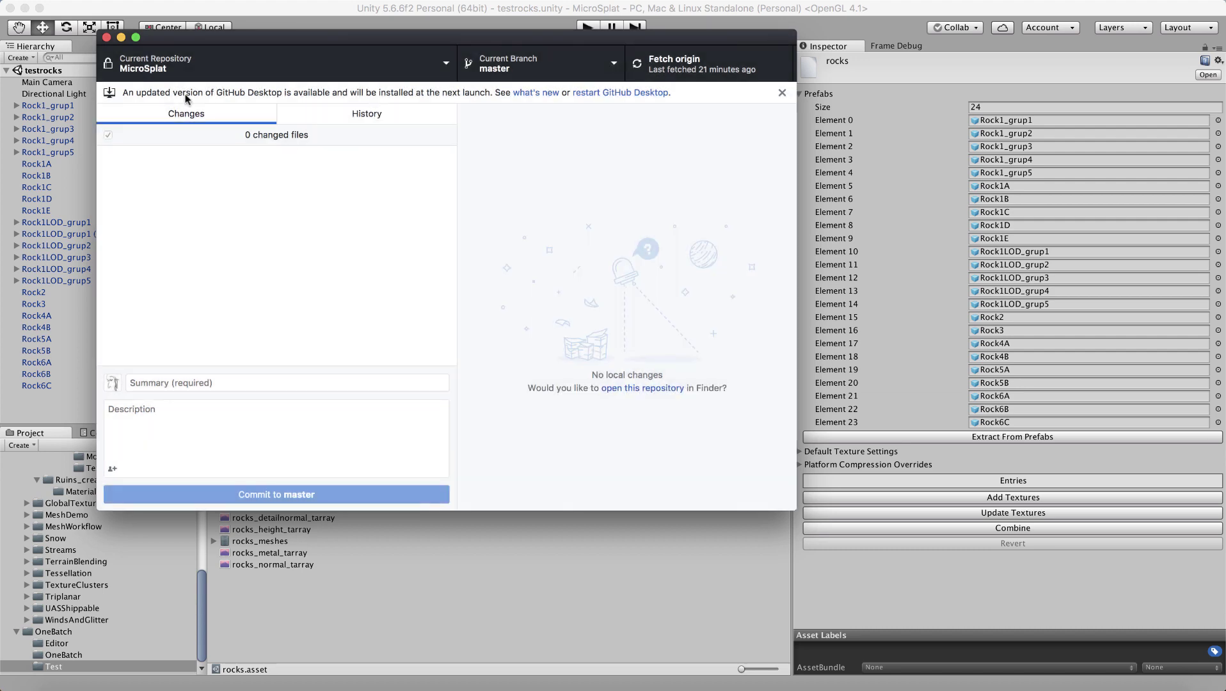
click(121, 37)
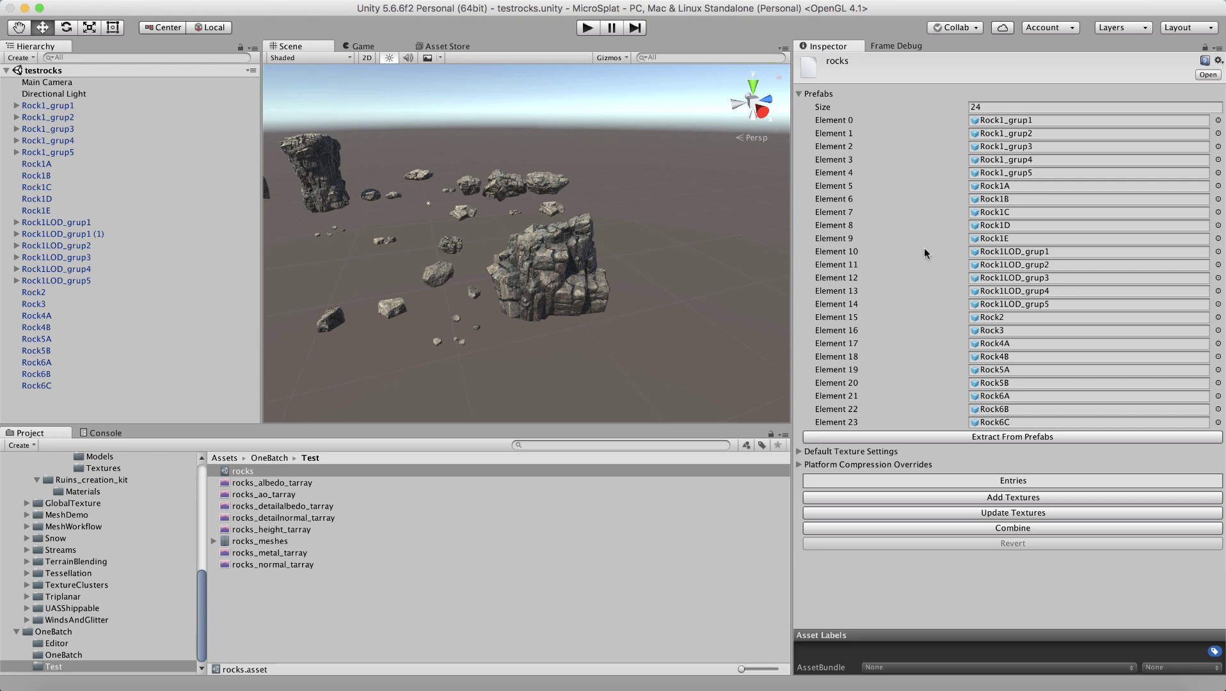
Extract the Rock1–Rock6 texture entries from the prefabs and Combine them into a new rocks material.
click(938, 437)
scroll(945, 555, down, 10)
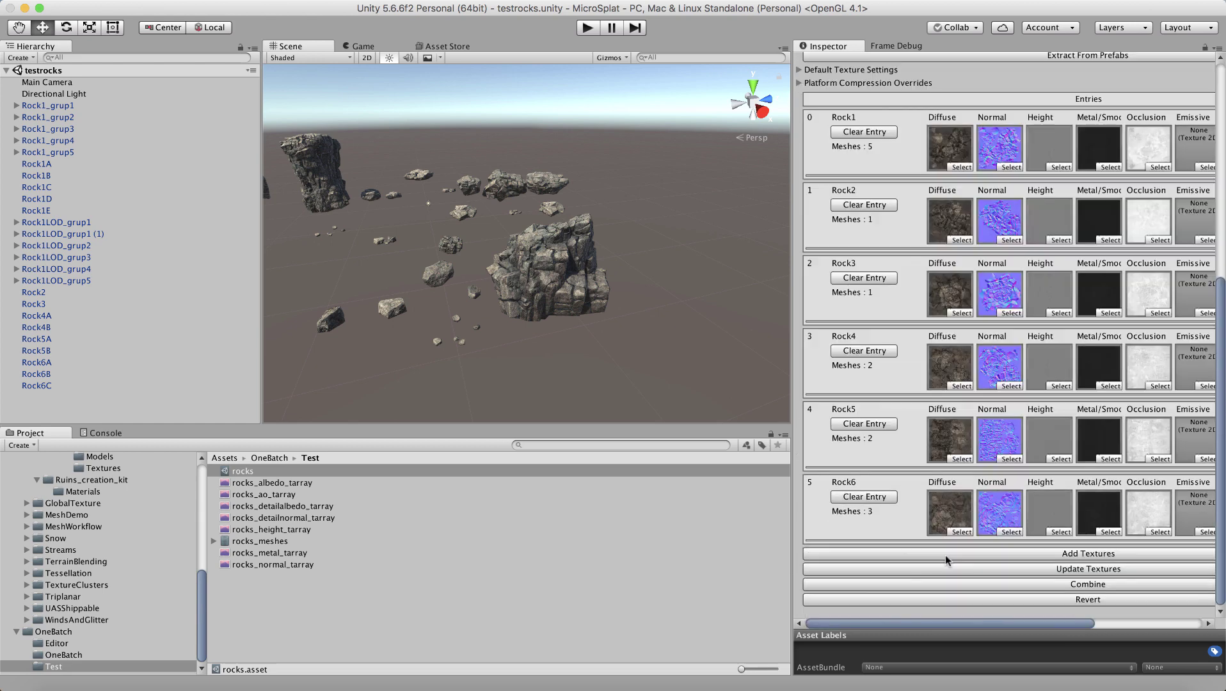
click(1035, 586)
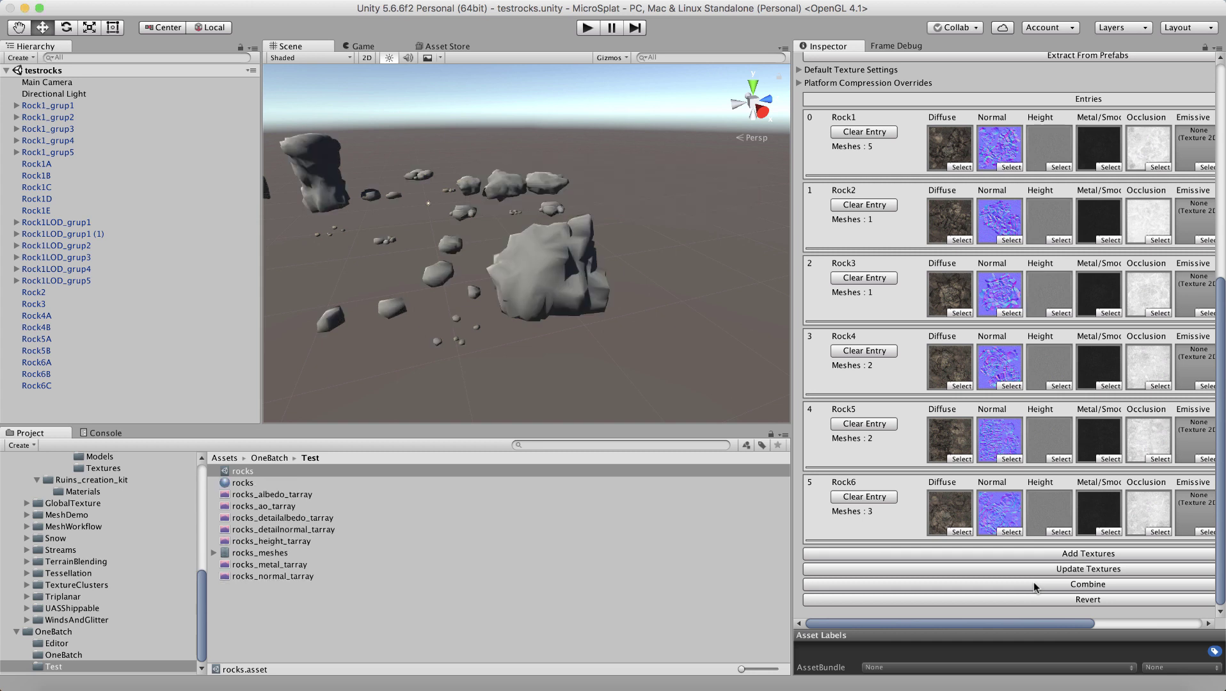
Assign the albedo, occlusion, detail albedo, detail normal and height arrays to the new rocks material.
click(238, 483)
drag(296, 495, 811, 128)
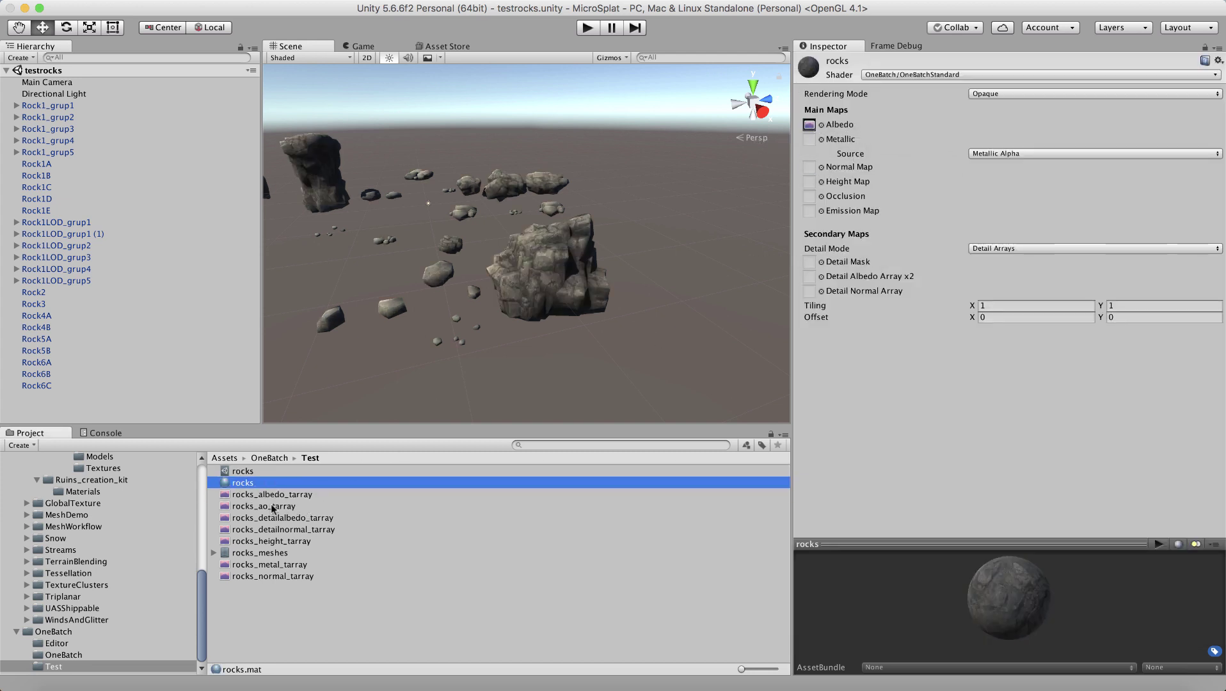
drag(274, 507, 809, 205)
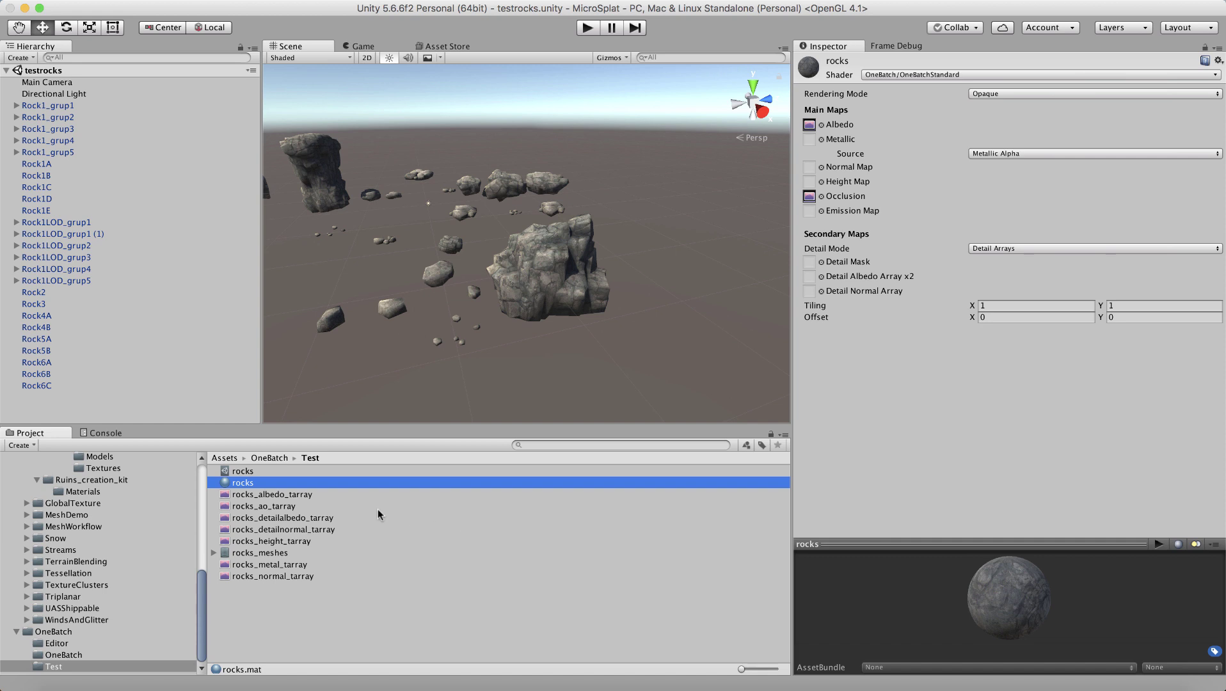
click(301, 518)
drag(300, 518, 808, 283)
mouse_move(294, 531)
mouse_down()
mouse_move(744, 362)
mouse_move(812, 291)
mouse_up()
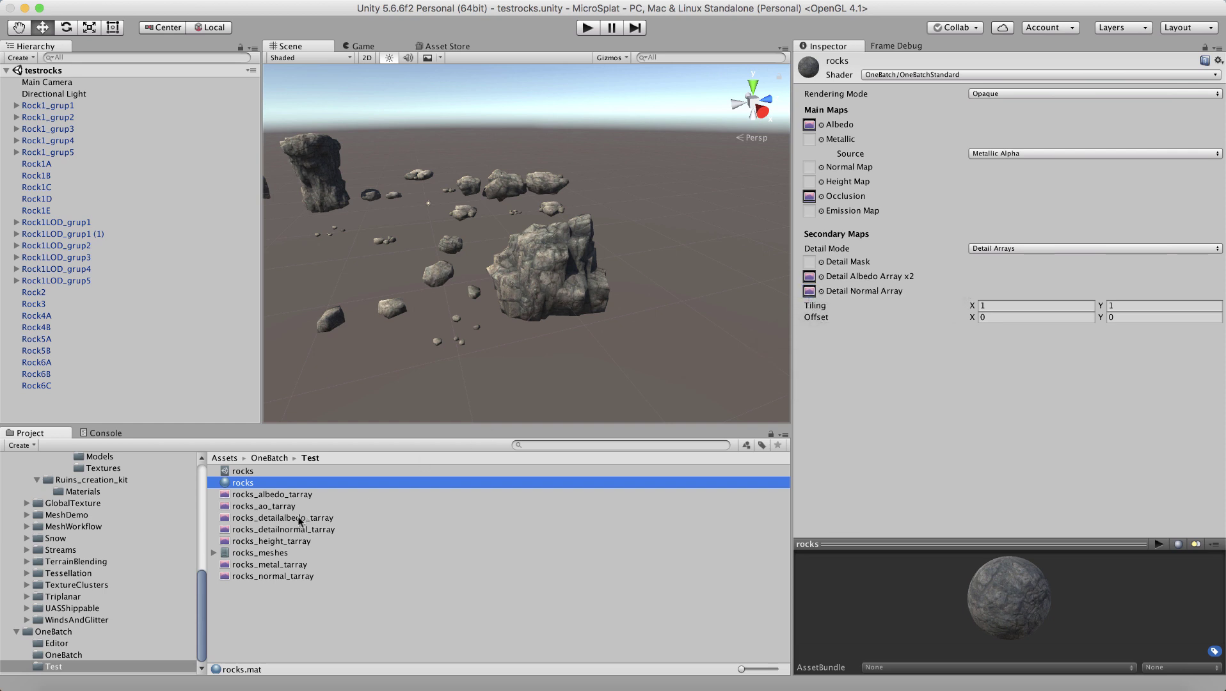
drag(279, 539, 809, 187)
Set Parallax Height to 0 and assign rocks_metal_tarray and the normal array as metallic and normal maps.
drag(1072, 199, 831, 204)
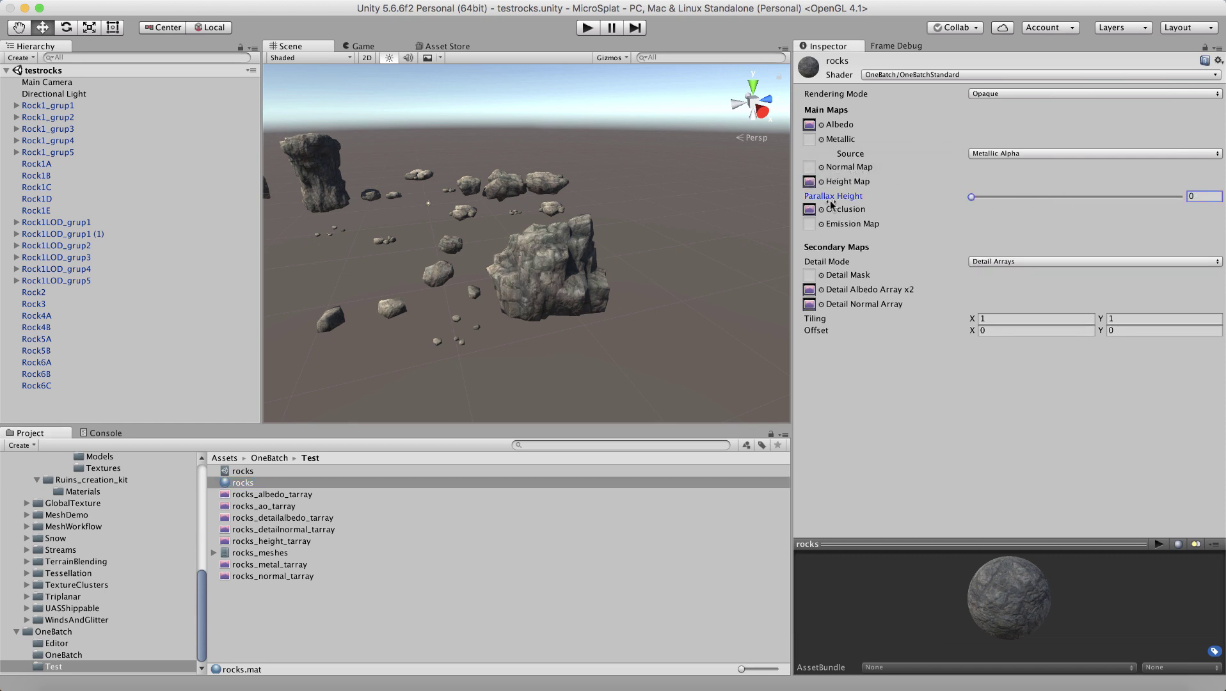
click(281, 564)
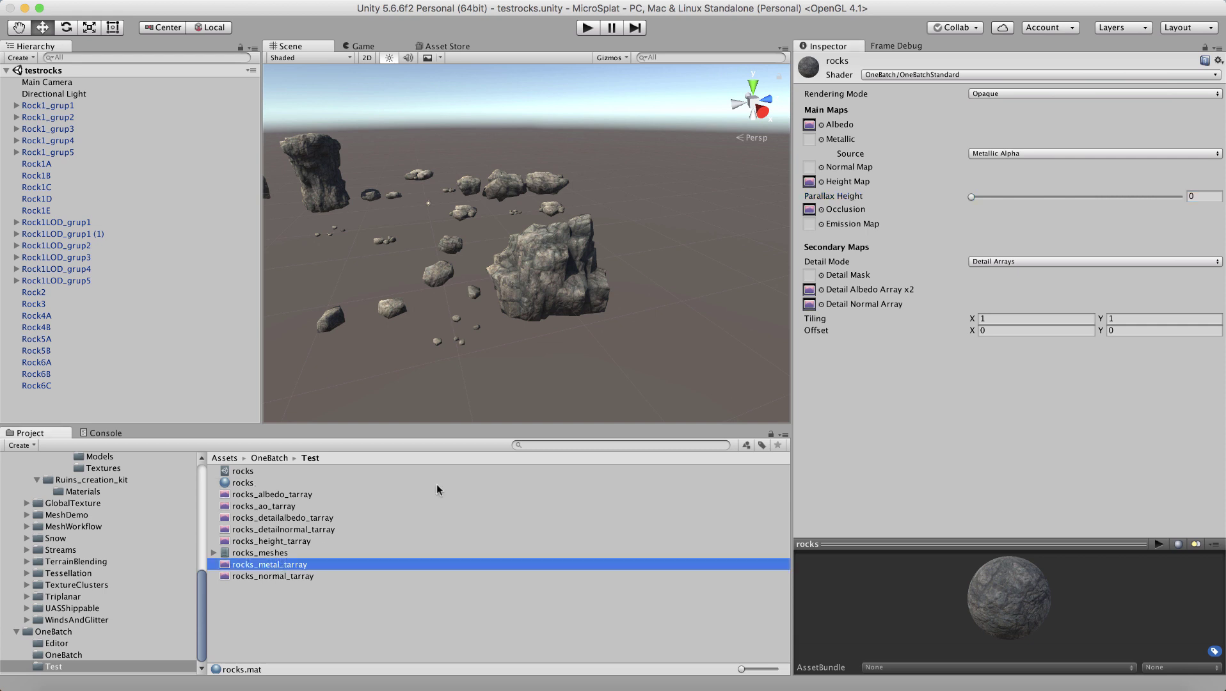
drag(437, 489, 809, 139)
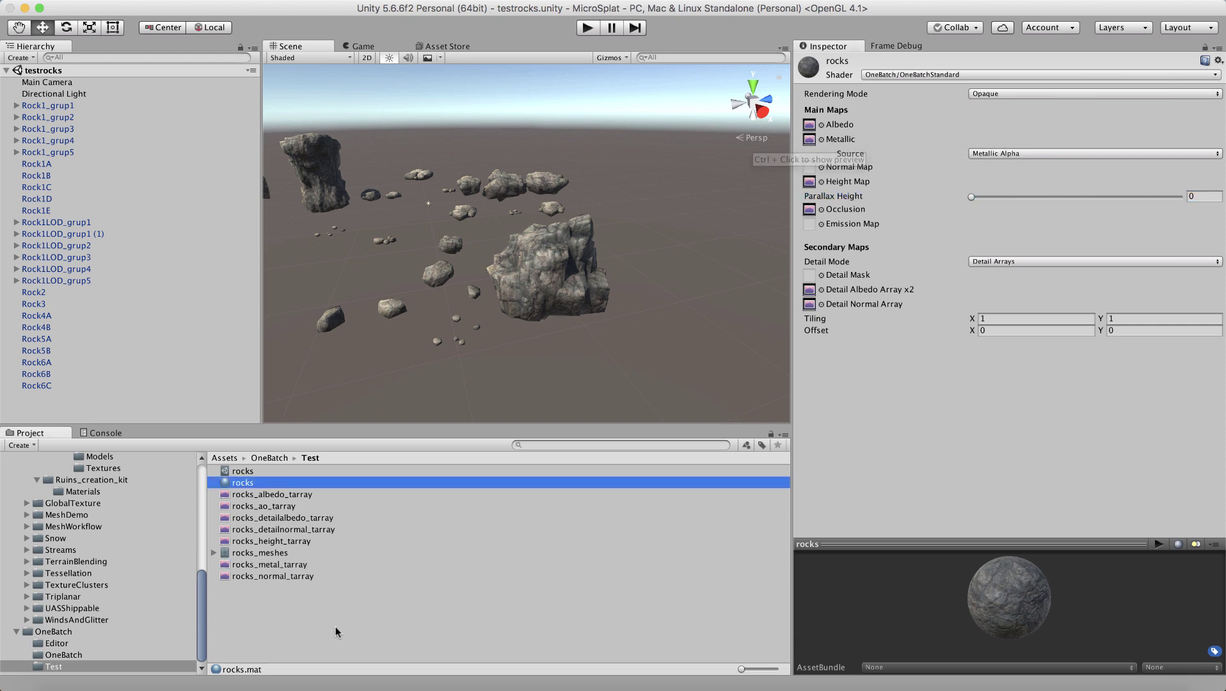
drag(273, 575, 820, 174)
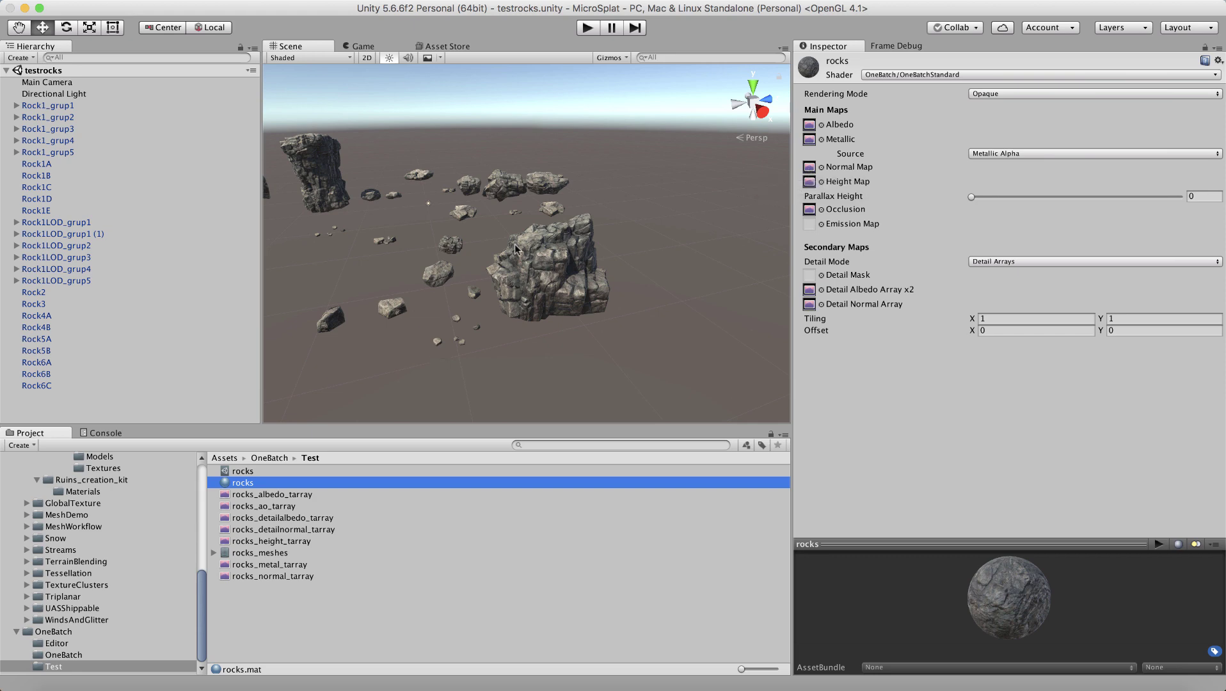
key(w)
right_drag(515, 248, 571, 269)
key(s)
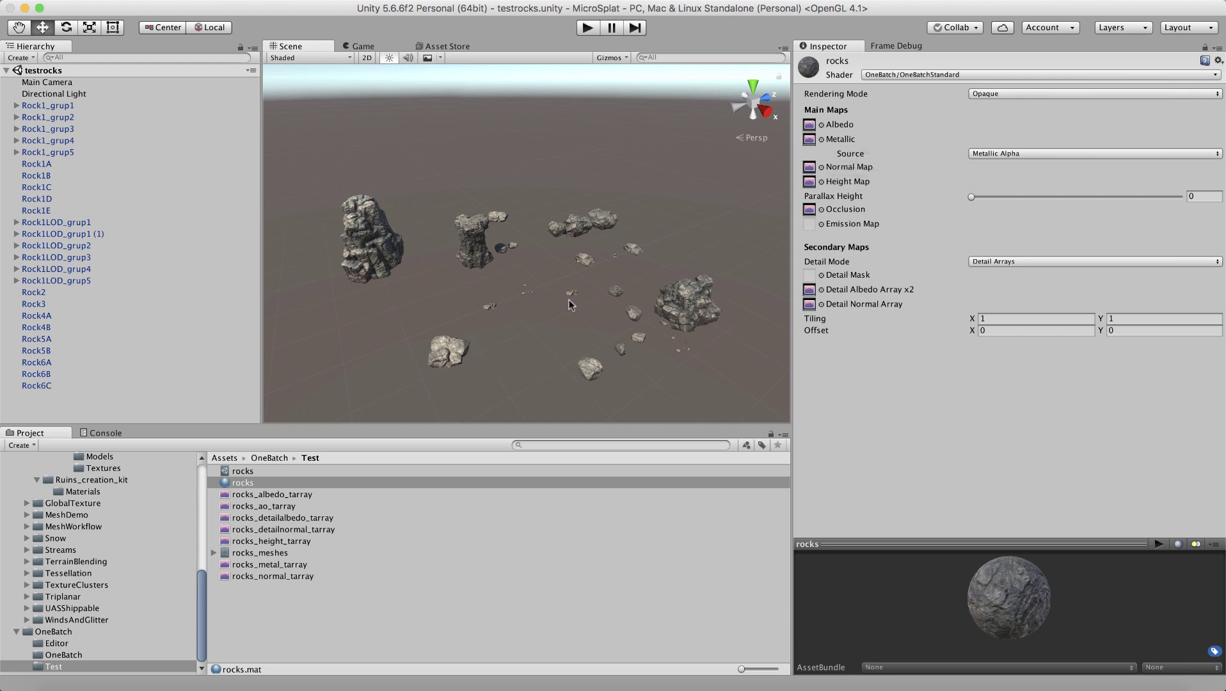
alt+drag(569, 300, 419, 251)
right_drag(419, 252, 520, 241)
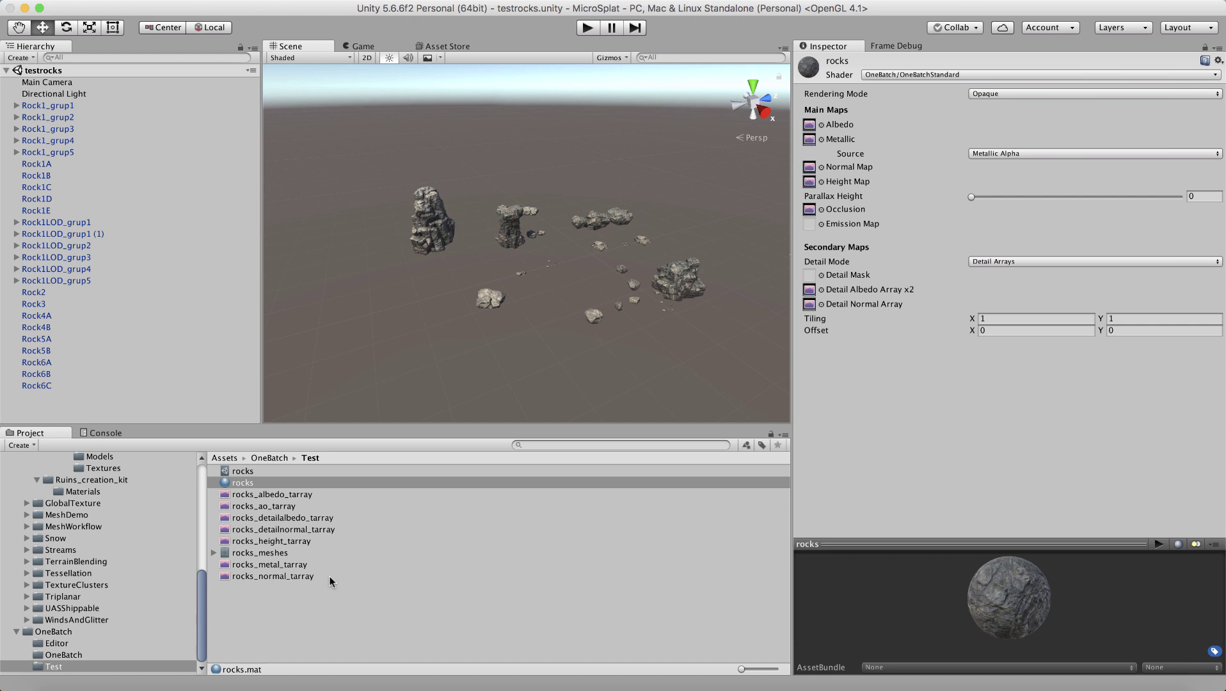
Inspect the rocks material, meshes and texture arrays, ending on rocks_albedo_tarray's six 2048×2048 DXT5 textures.
click(282, 484)
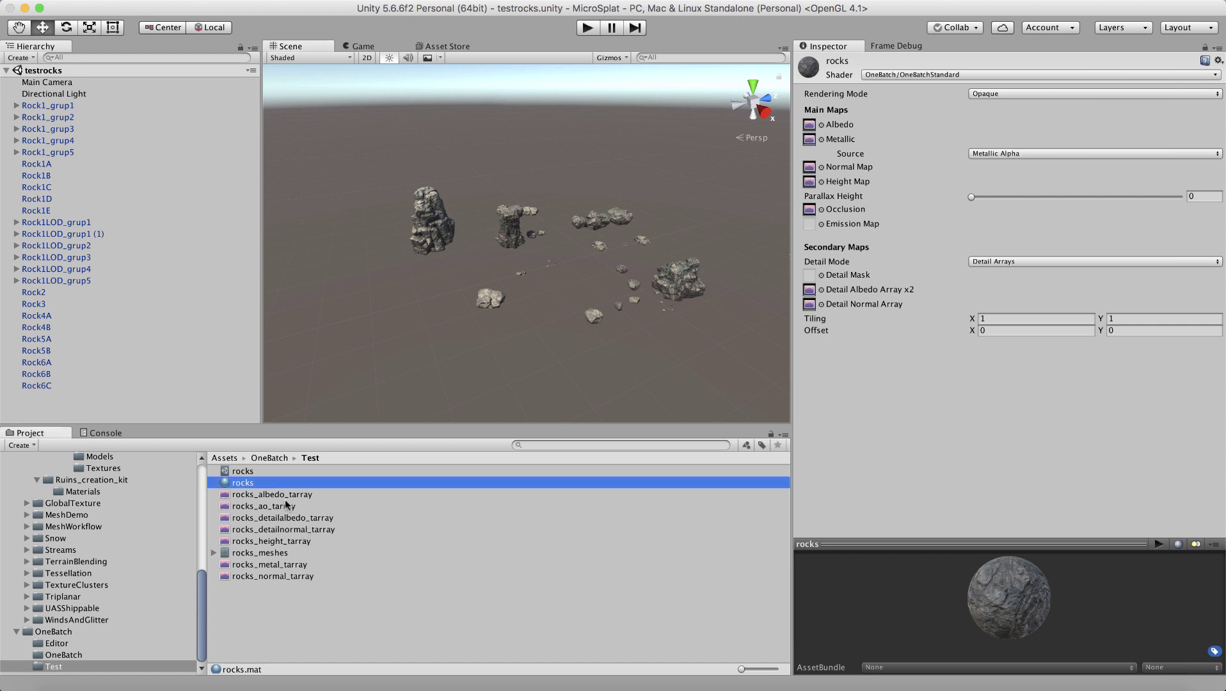
click(262, 496)
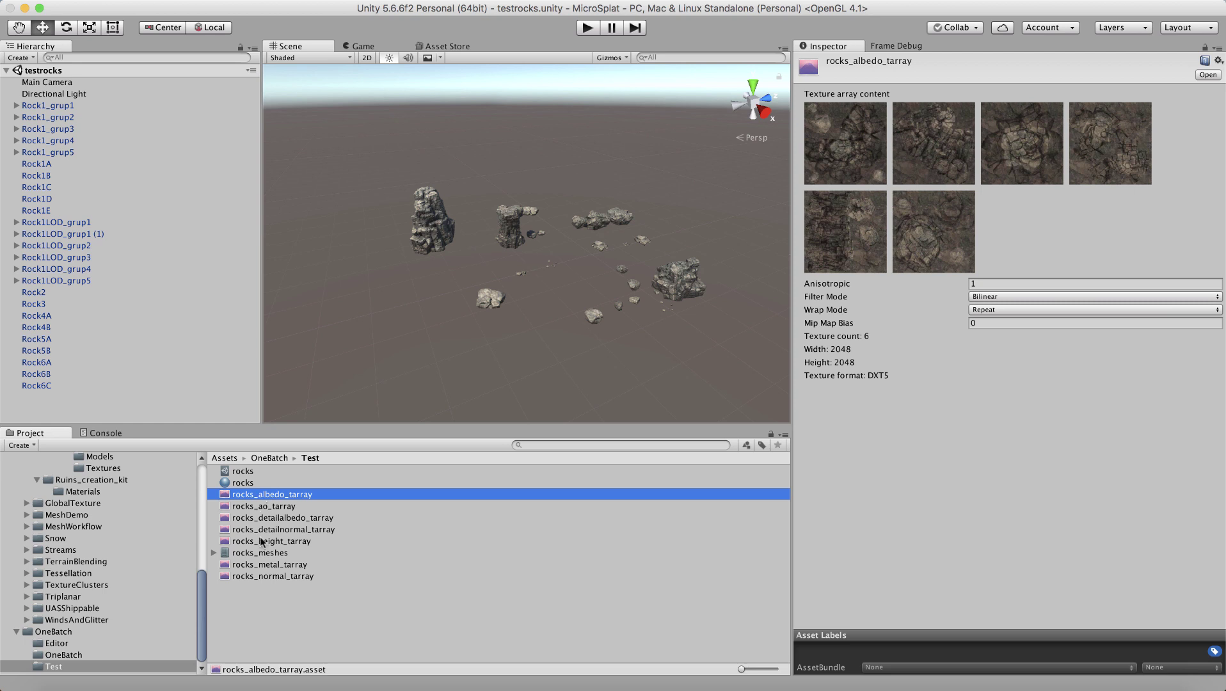
click(233, 553)
click(265, 493)
click(272, 530)
click(272, 564)
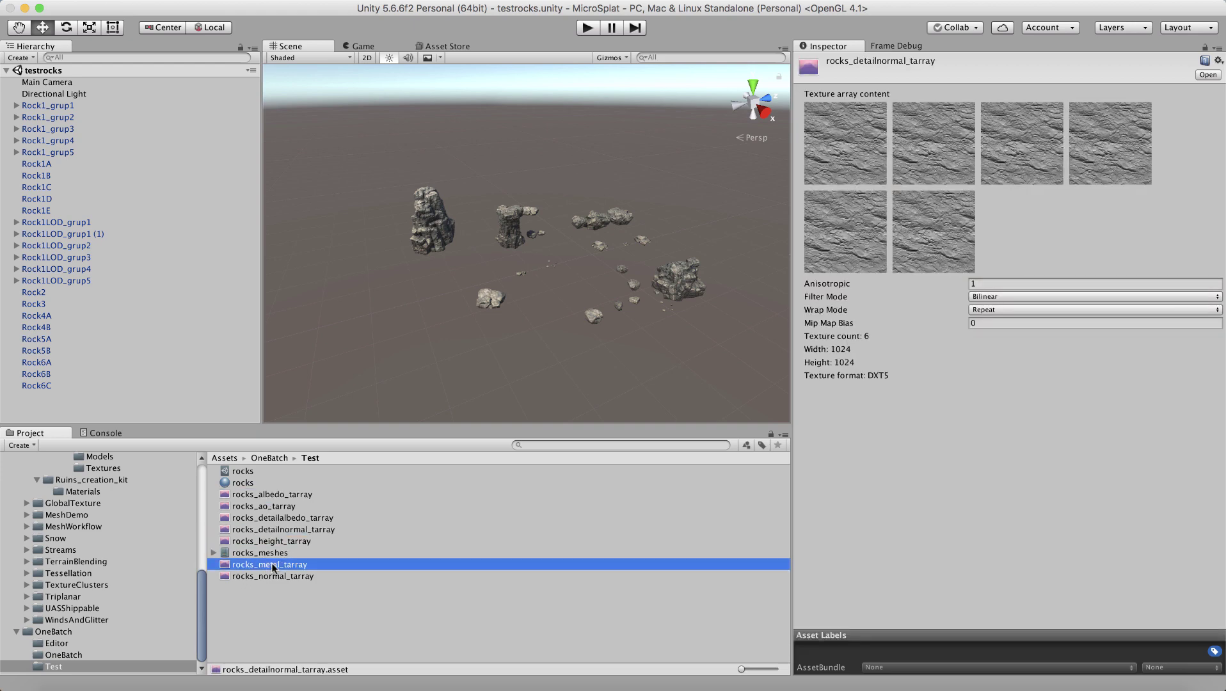
click(269, 576)
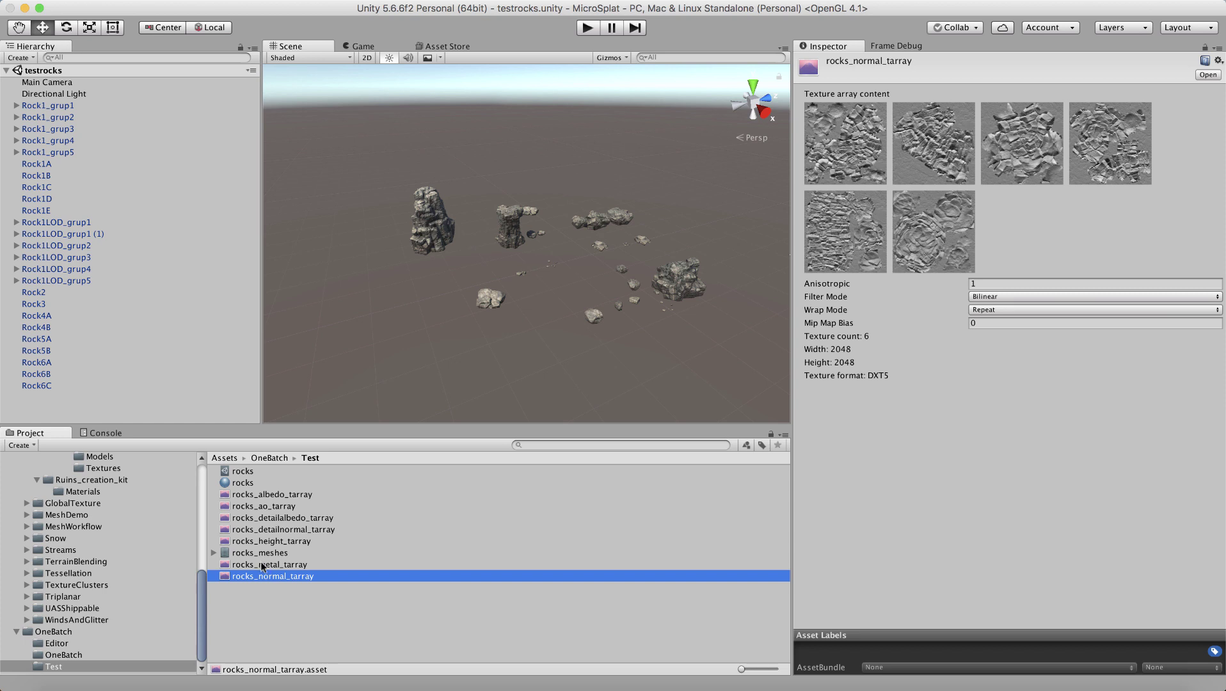
click(260, 563)
click(273, 482)
click(274, 494)
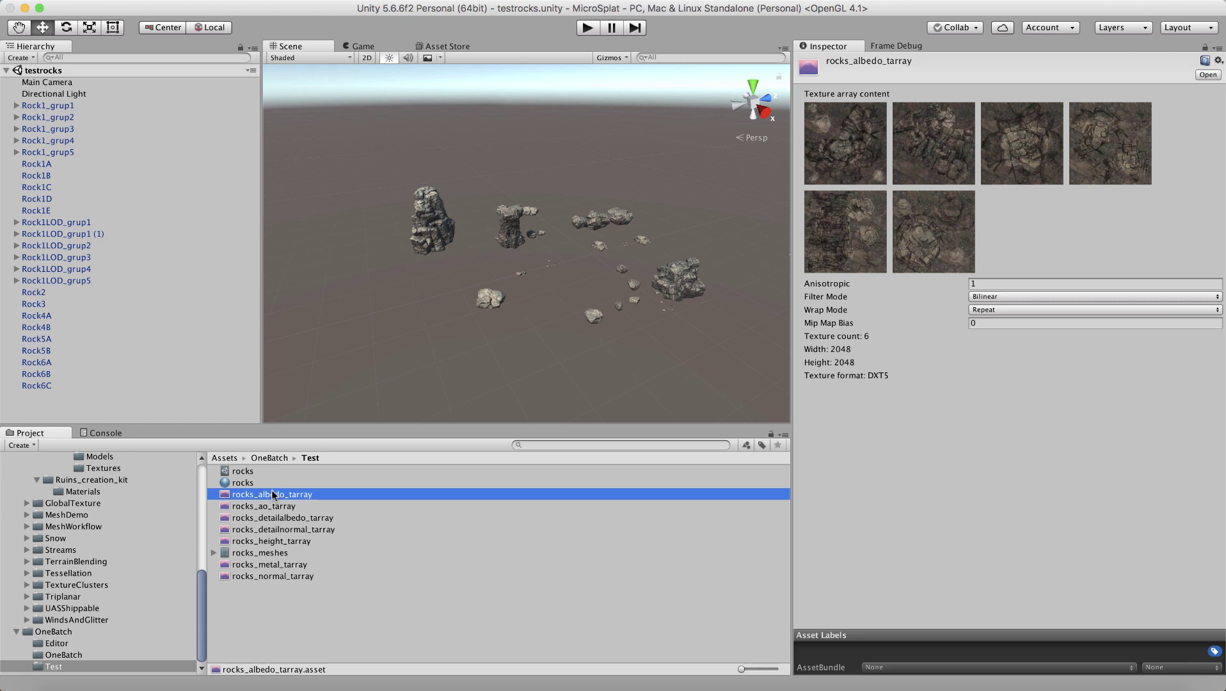
Select the rocks material to view its OneBatchStandard shader and assigned texture arrays.
click(240, 483)
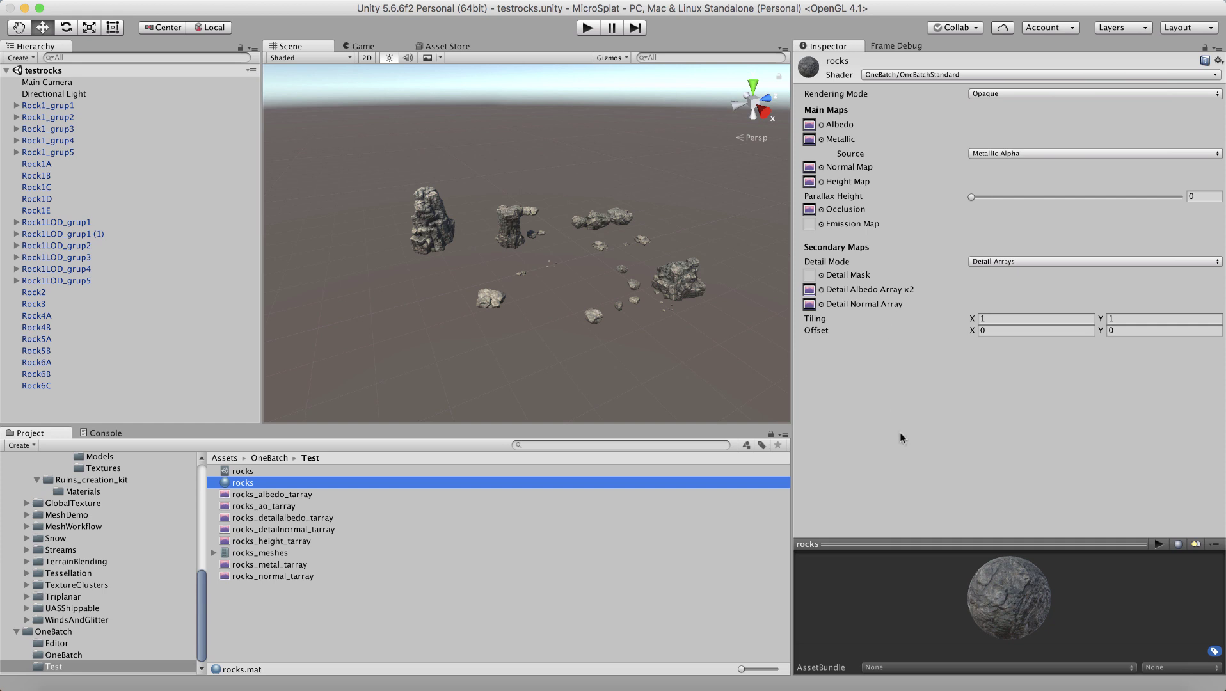